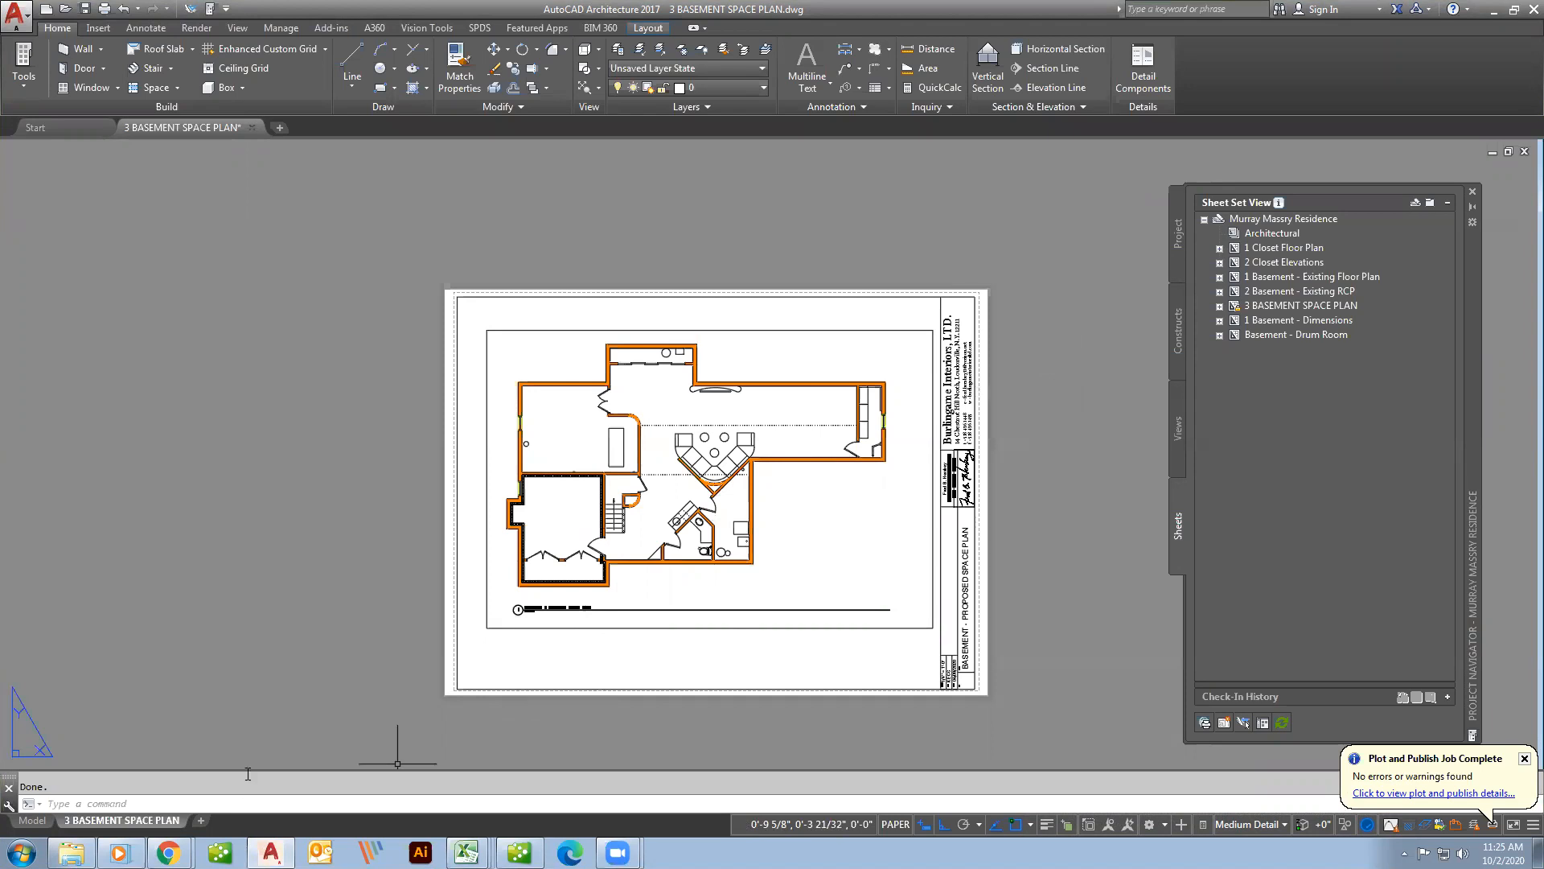
pyautogui.click(219, 802)
pyautogui.click(28, 22)
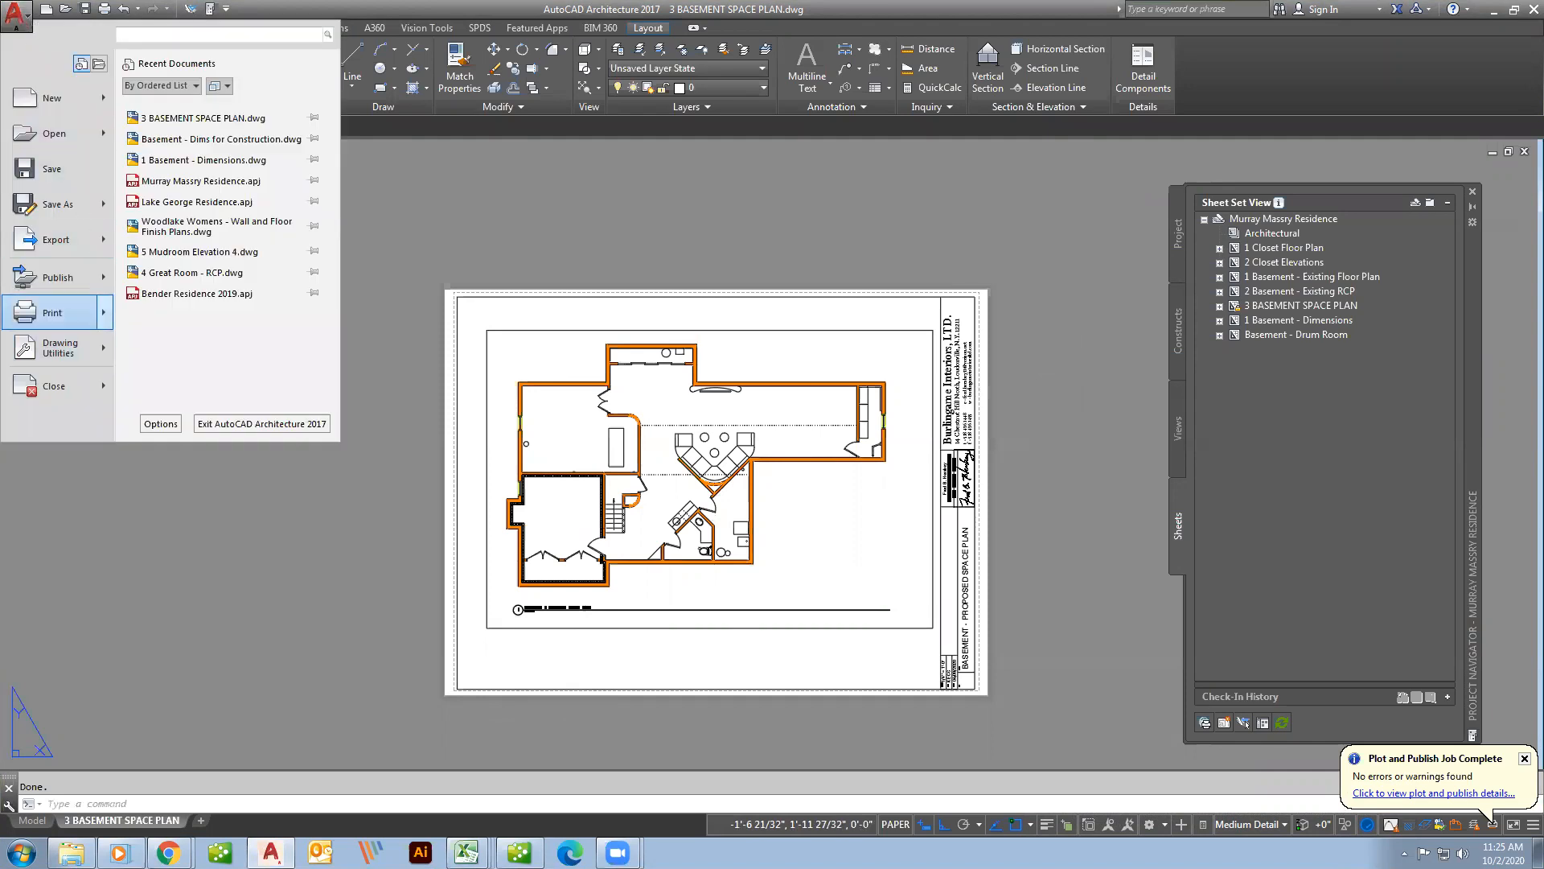
pyautogui.click(55, 313)
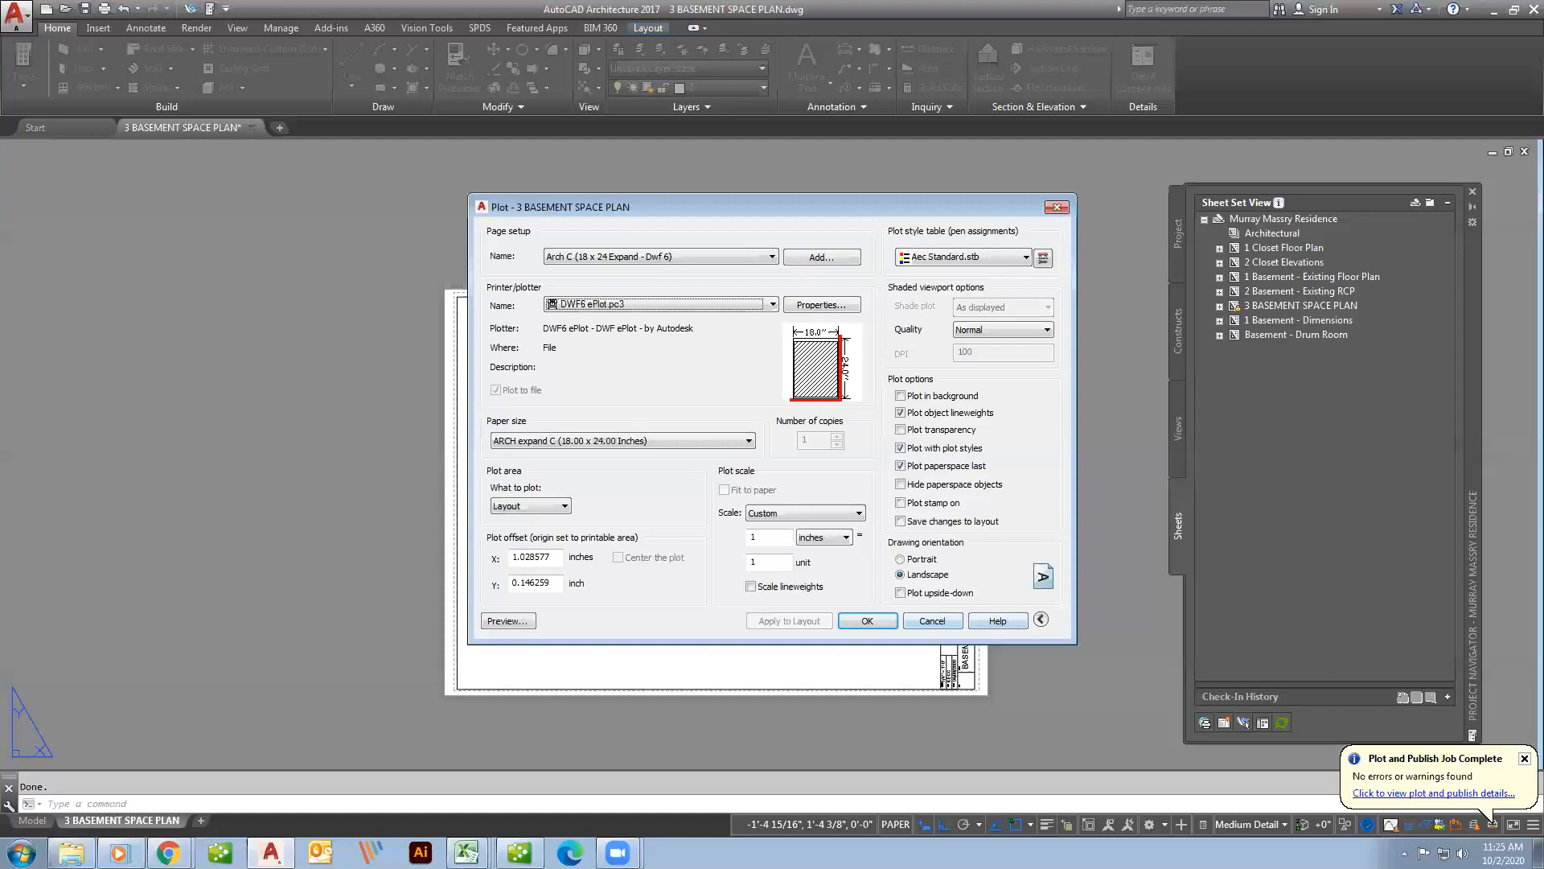
pyautogui.click(949, 628)
# Start plotting the basement space plan layout and choose Adobe PDF as the plotter.
pyautogui.click(16, 16)
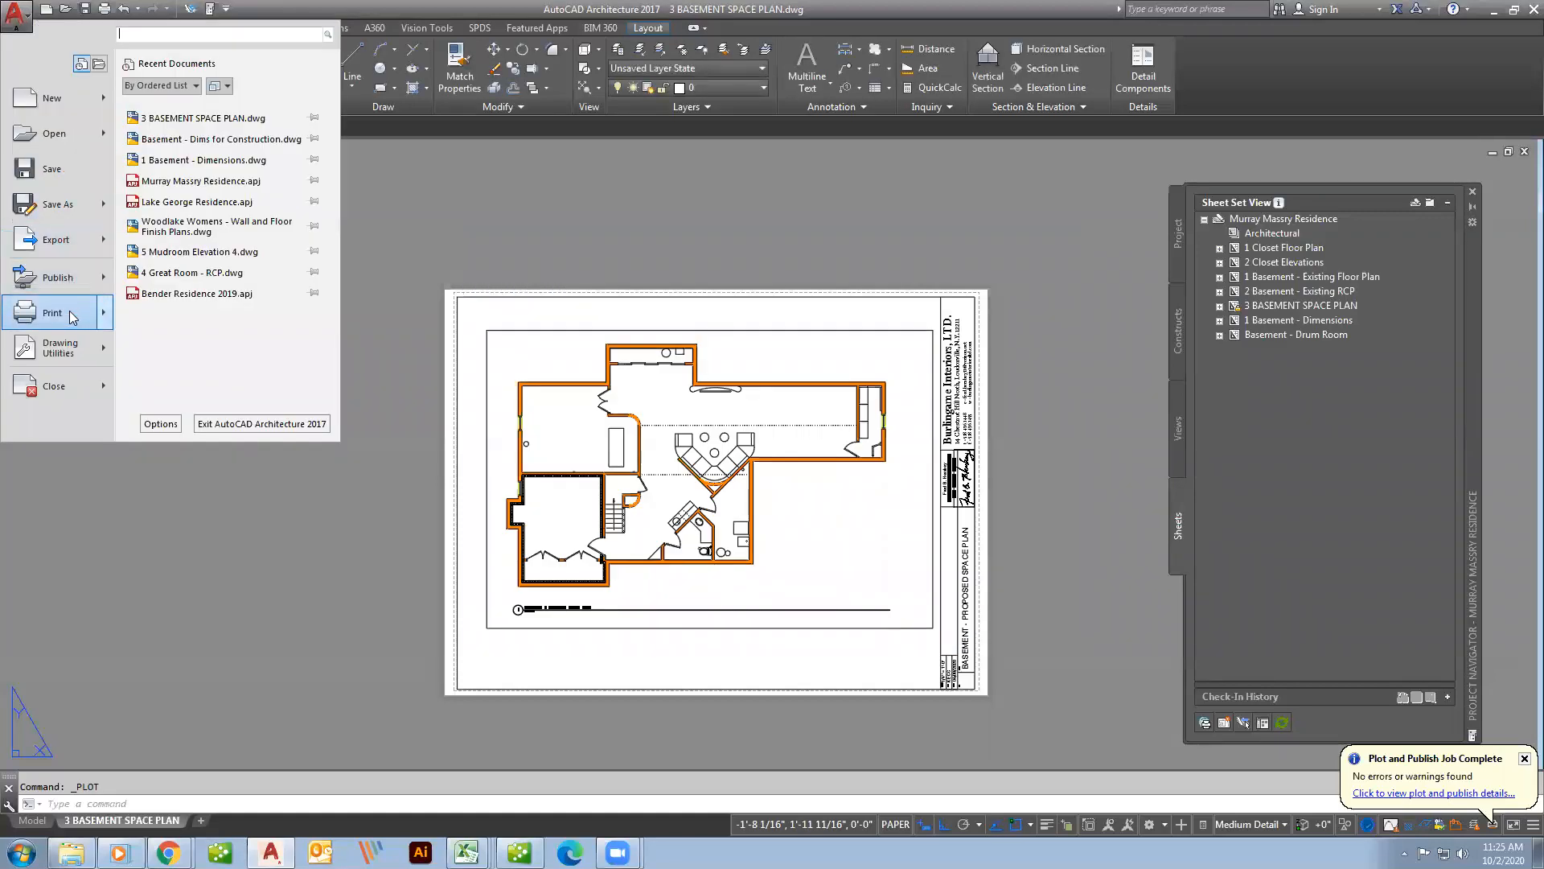
pyautogui.click(107, 320)
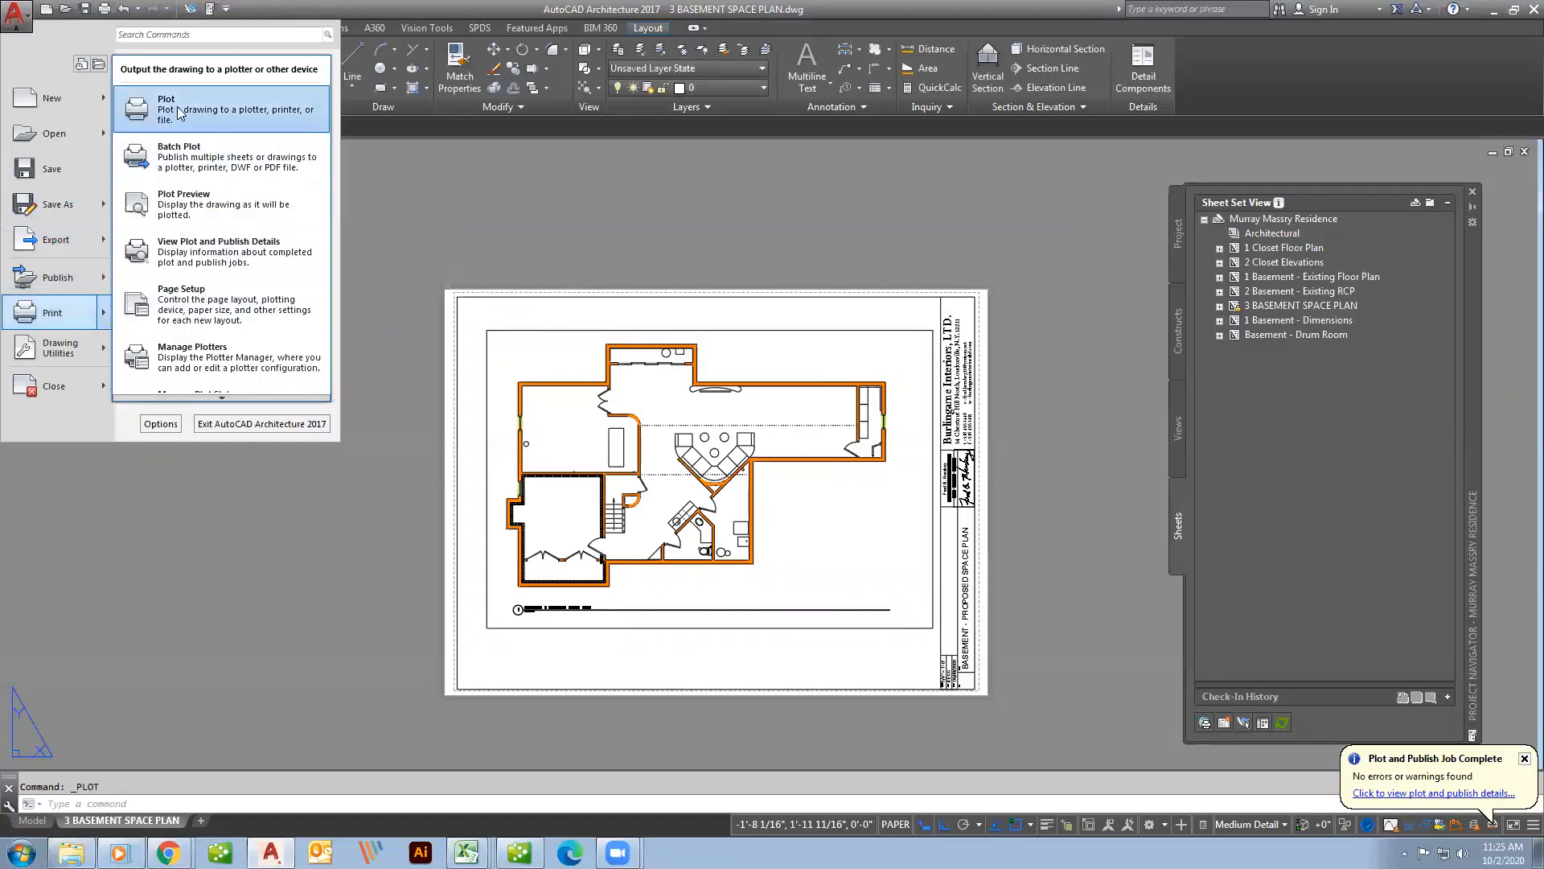
pyautogui.click(178, 112)
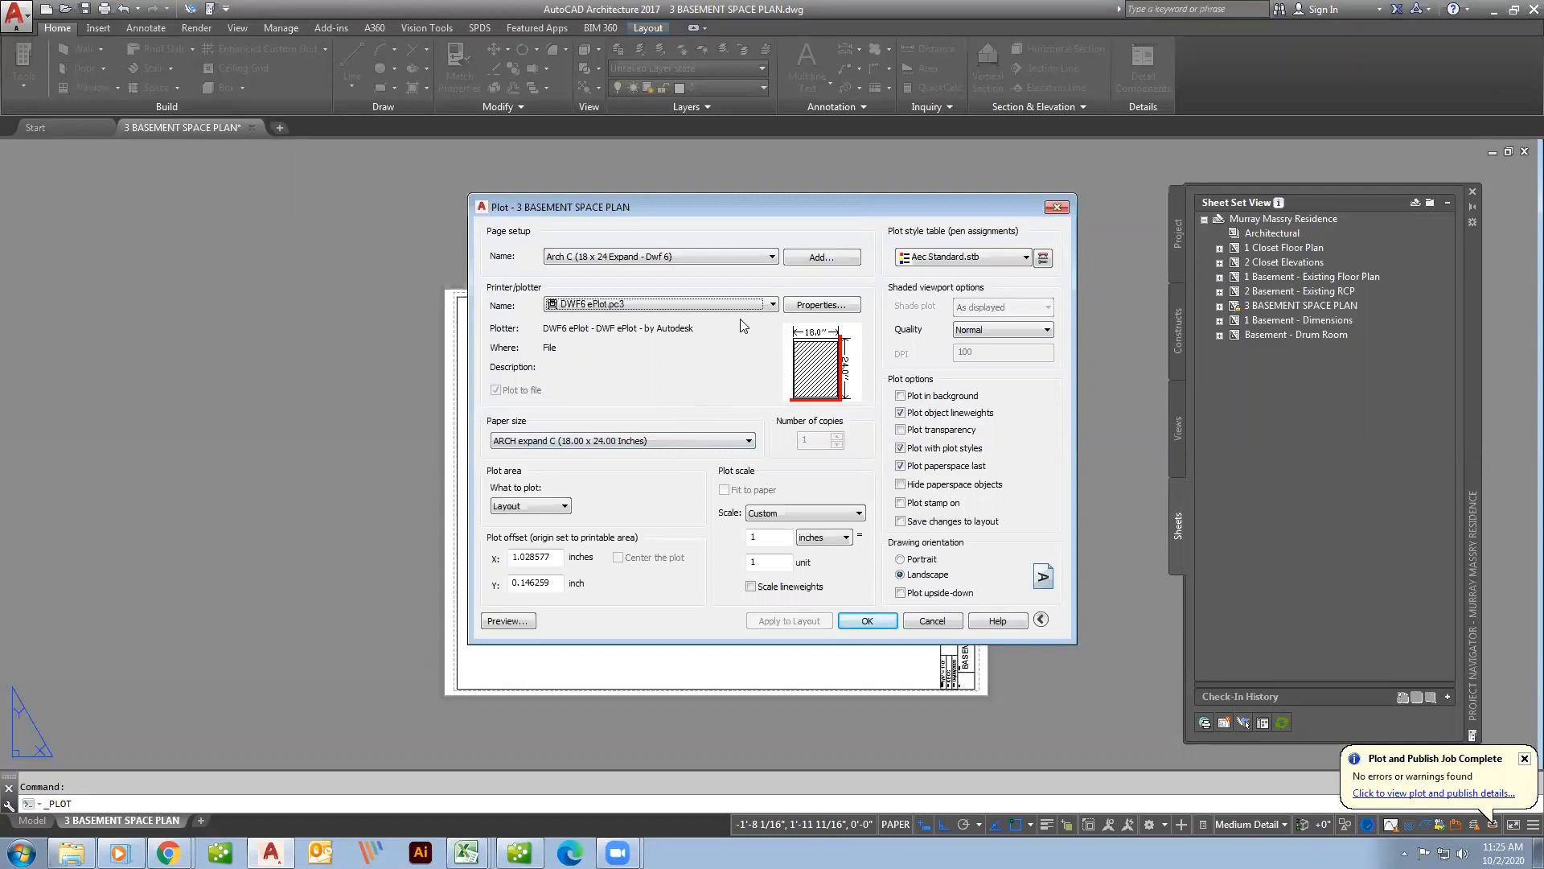
pyautogui.click(773, 305)
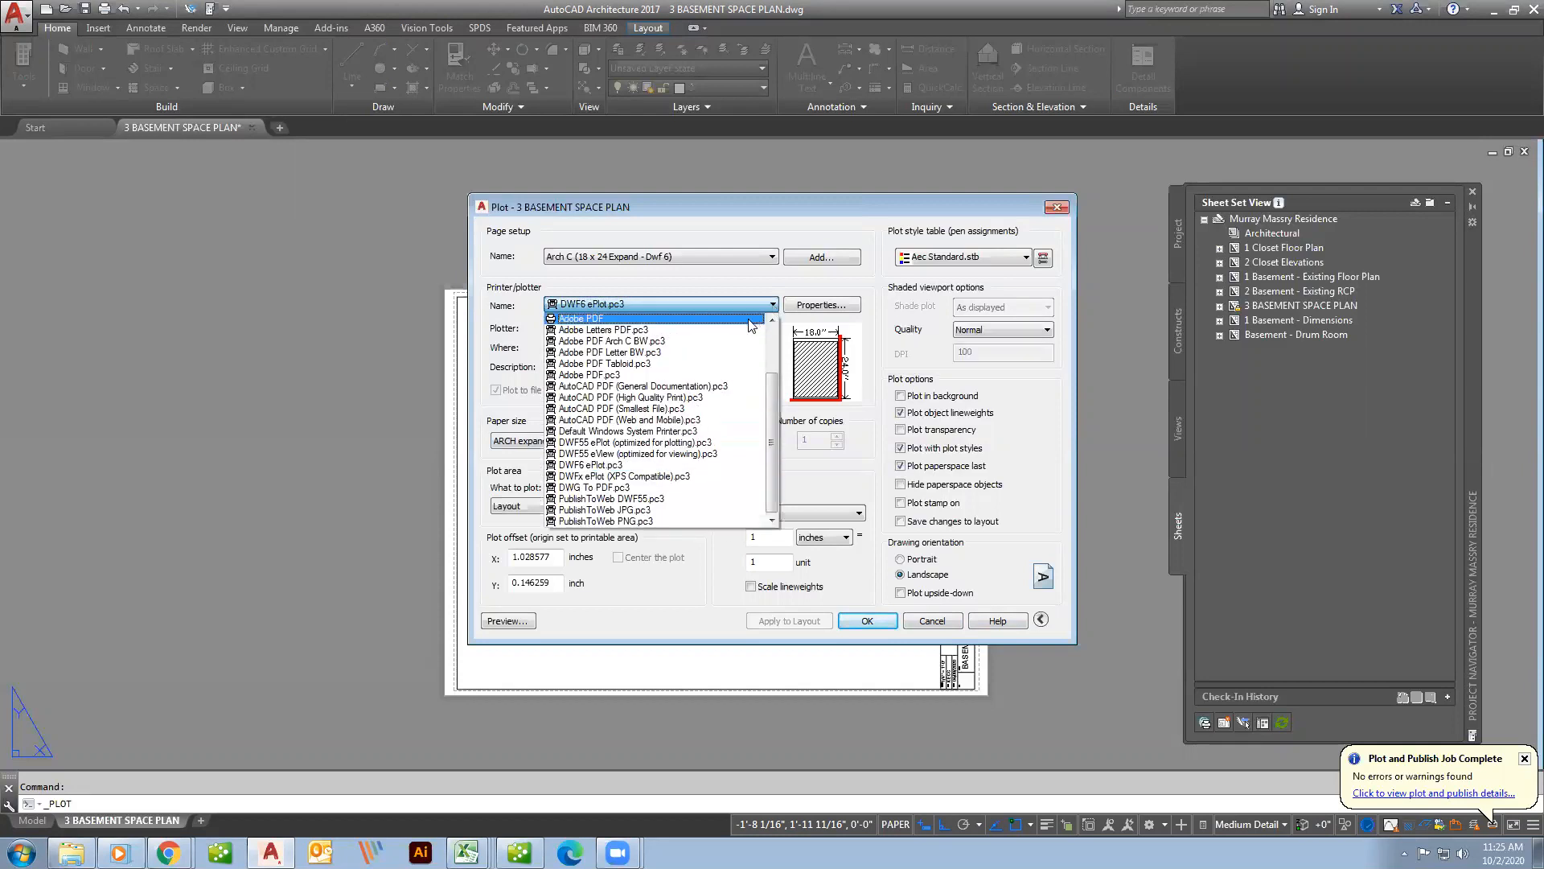
pyautogui.click(750, 319)
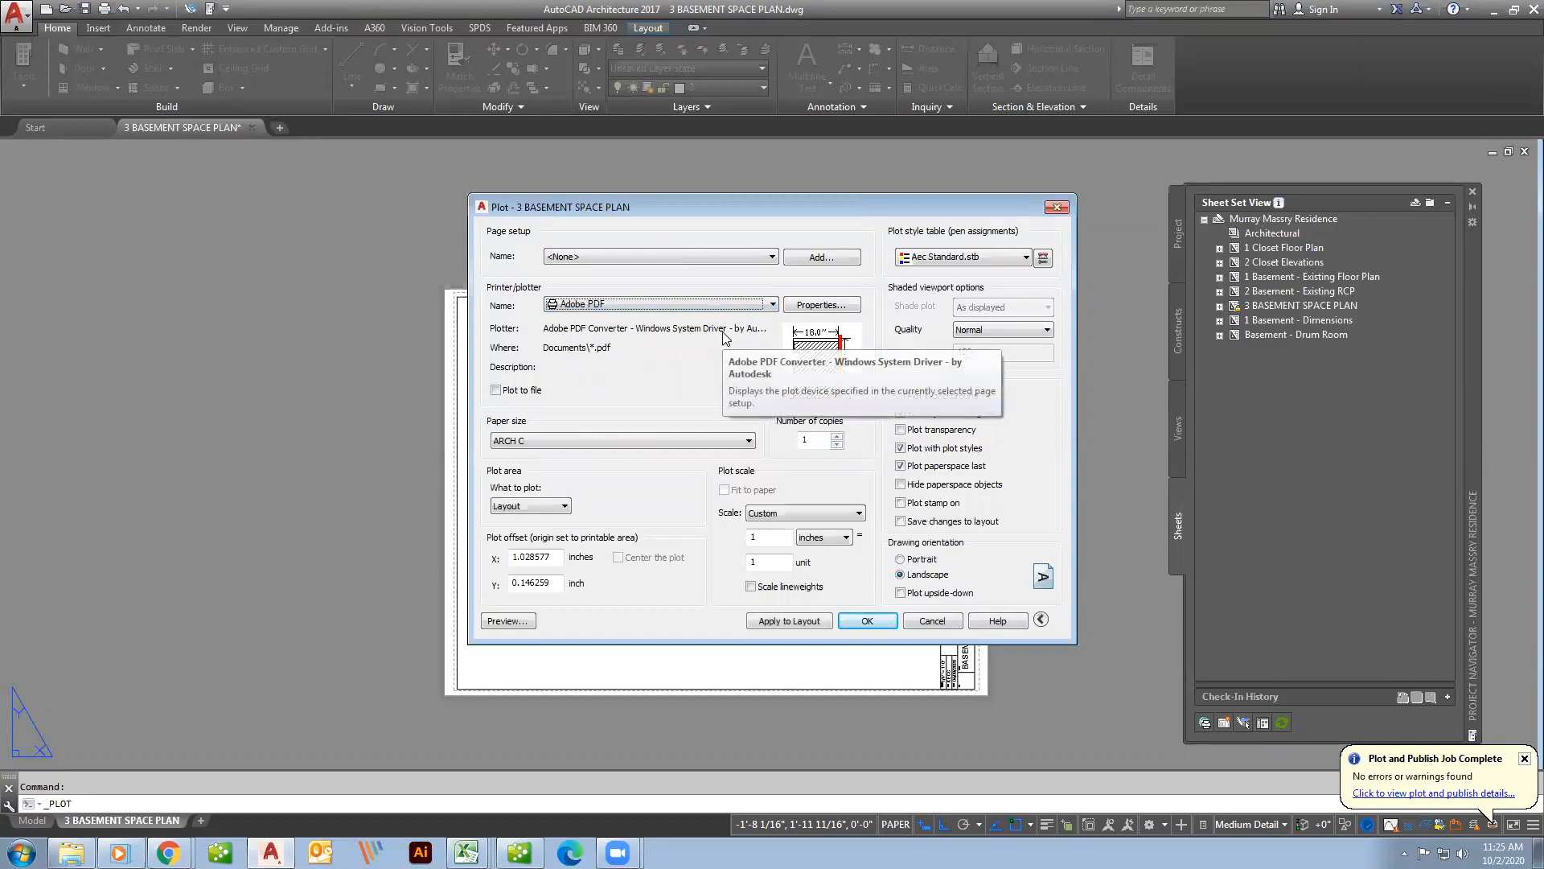
# Set the Adobe PDF plotter's custom properties to Black & White and accept the plotter configuration.
pyautogui.click(839, 310)
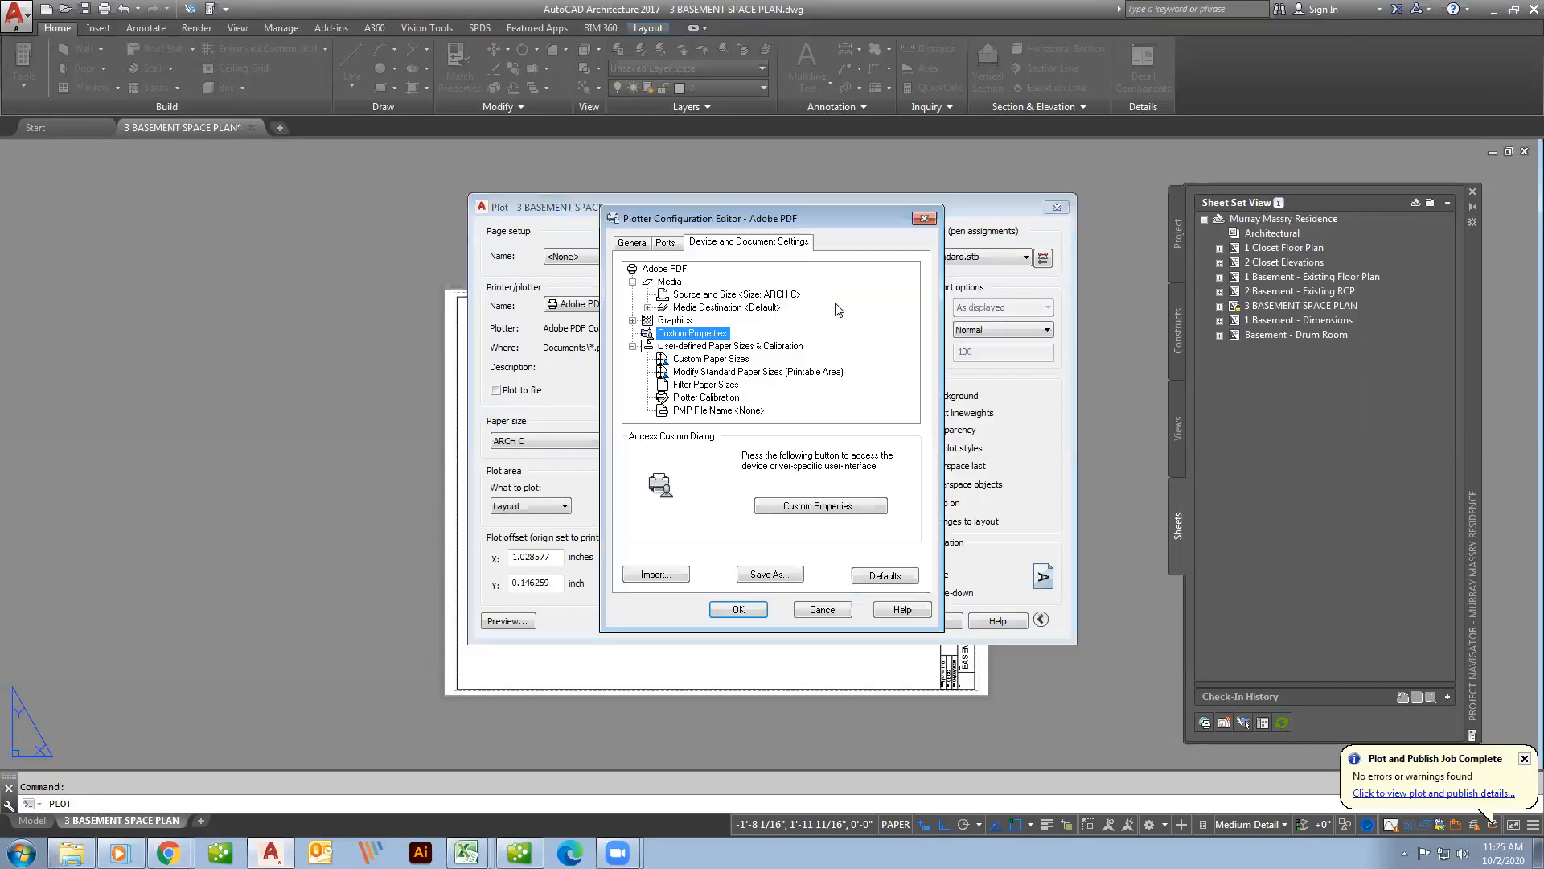
pyautogui.click(832, 506)
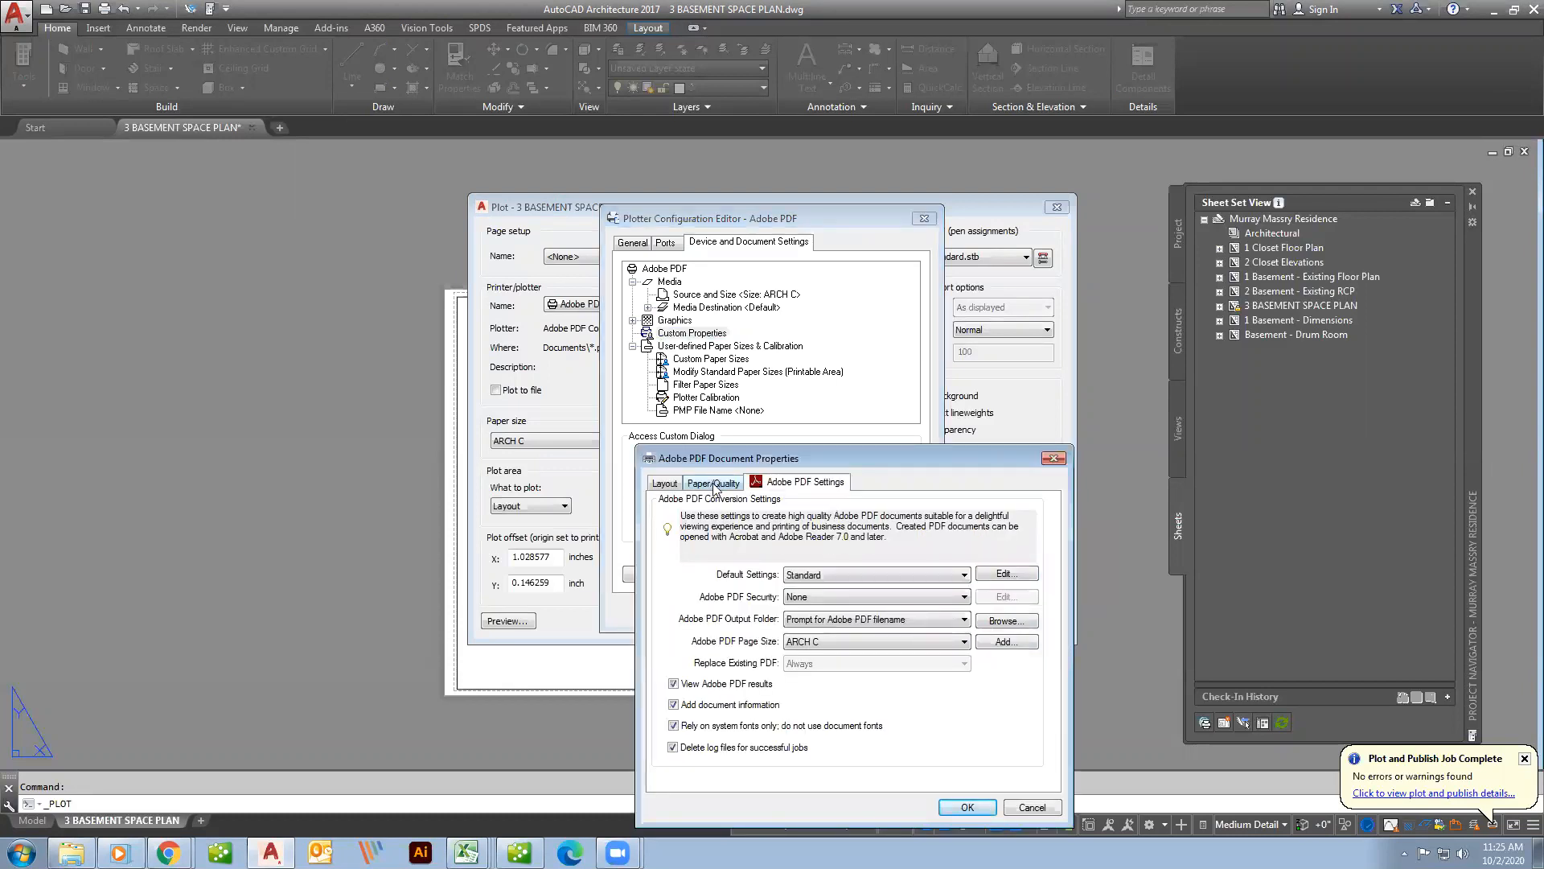
pyautogui.click(714, 484)
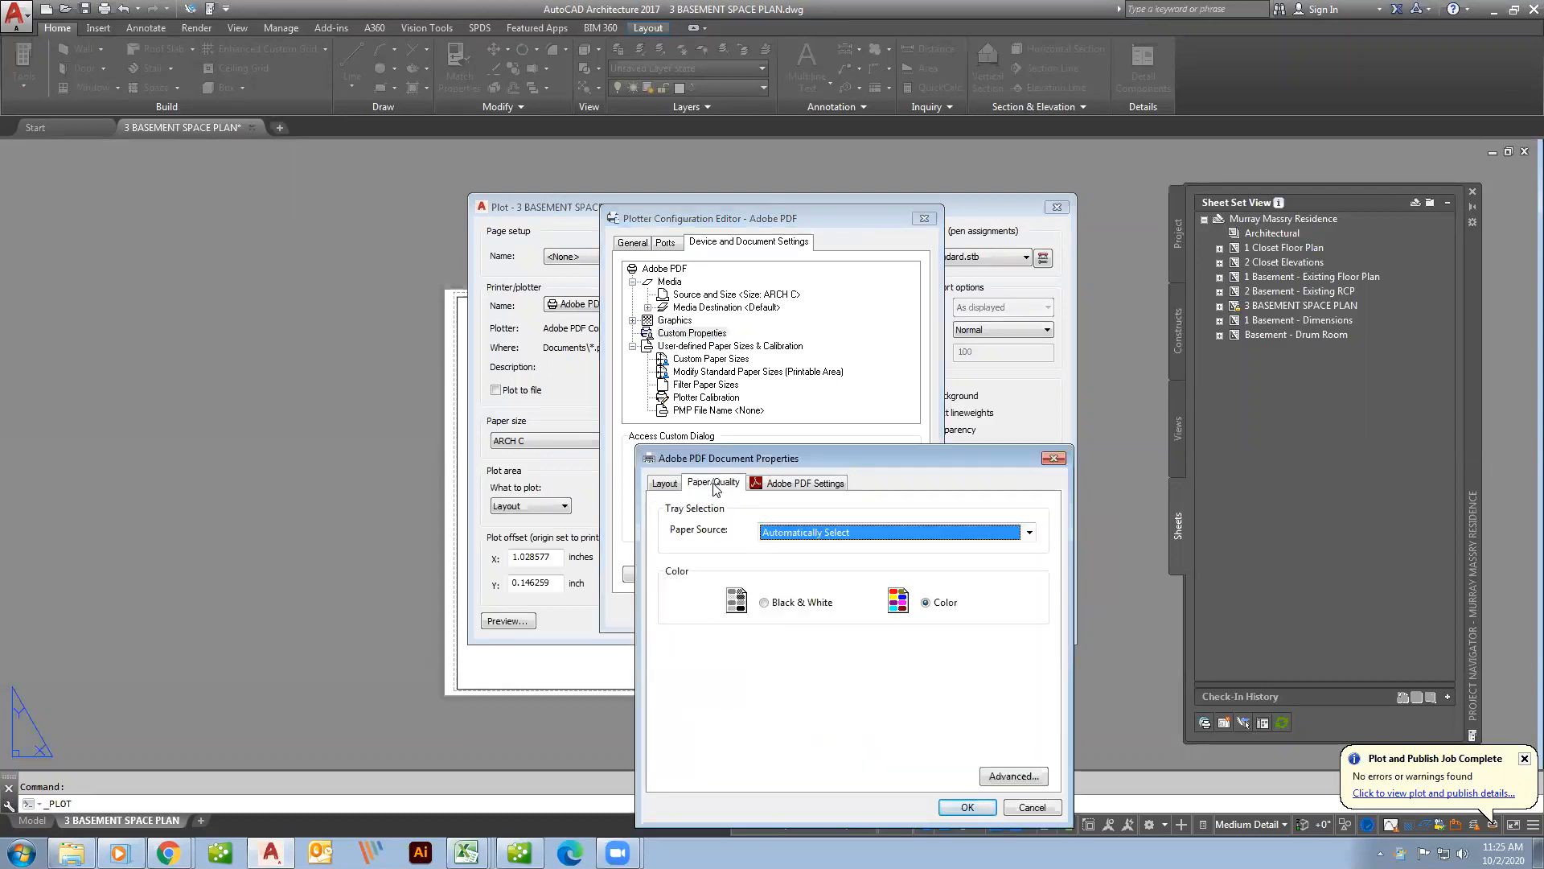
pyautogui.click(765, 602)
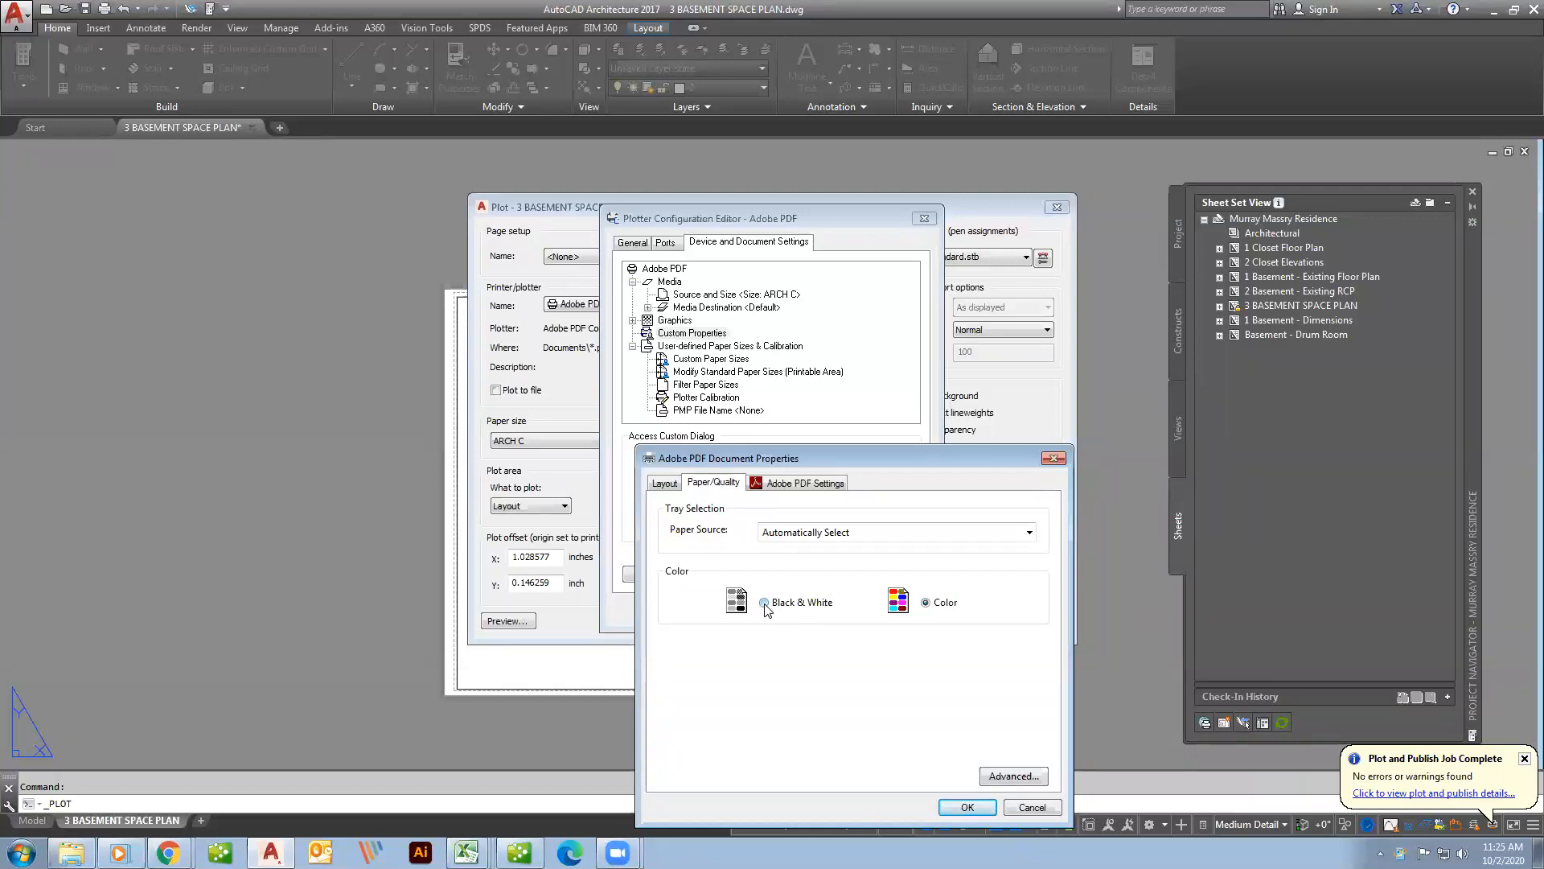
pyautogui.click(969, 808)
pyautogui.click(737, 614)
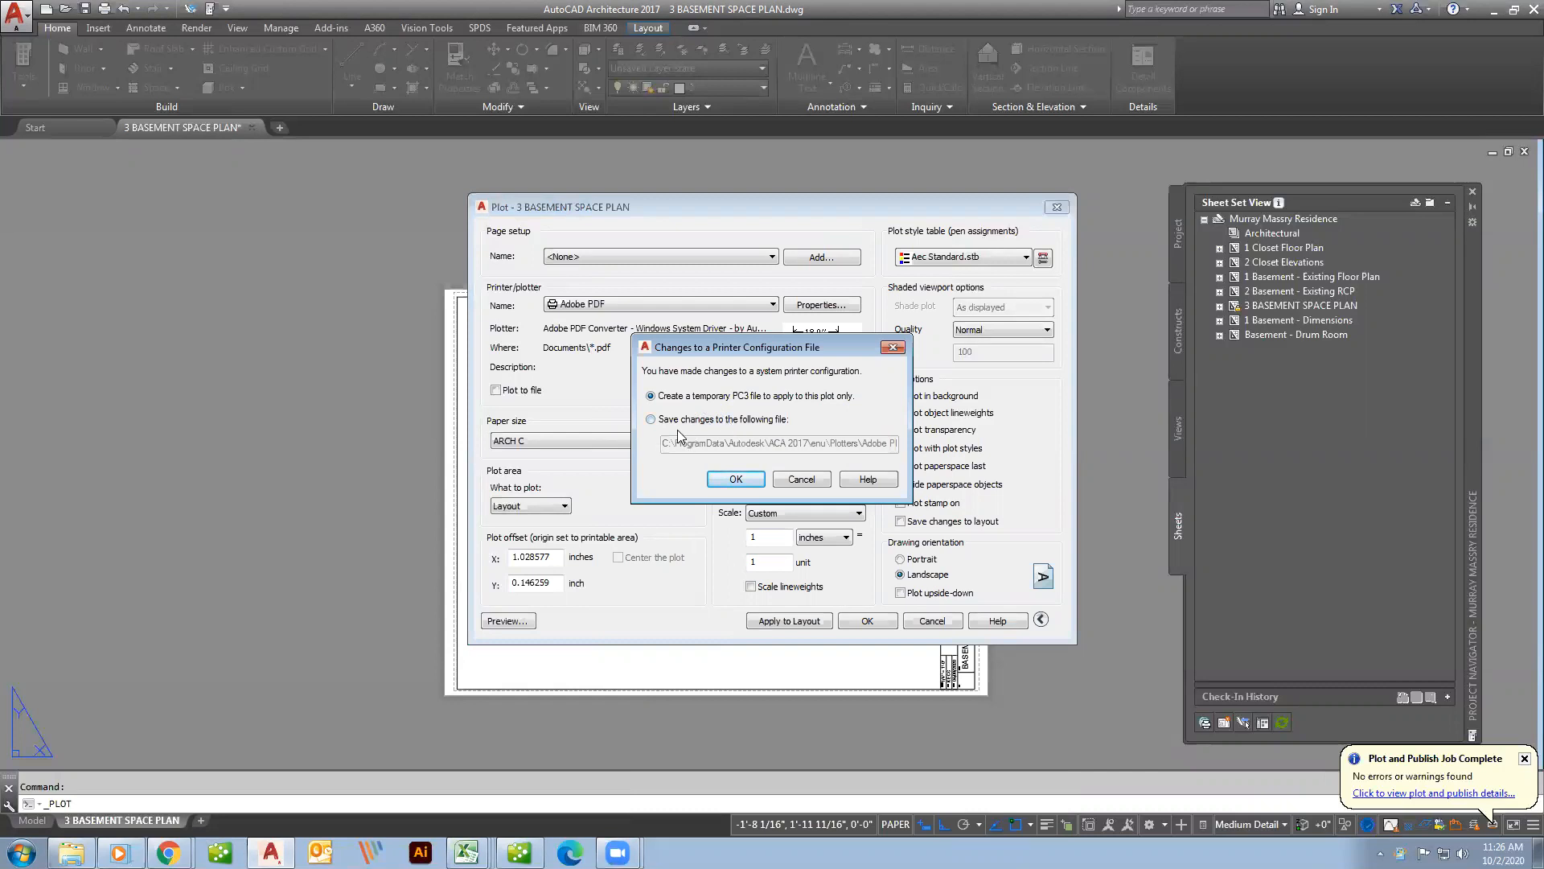
# Save the plotter changes to a configuration file named Adobe PDF Arch C BW.pc3 in the Plotters folder.
pyautogui.click(651, 420)
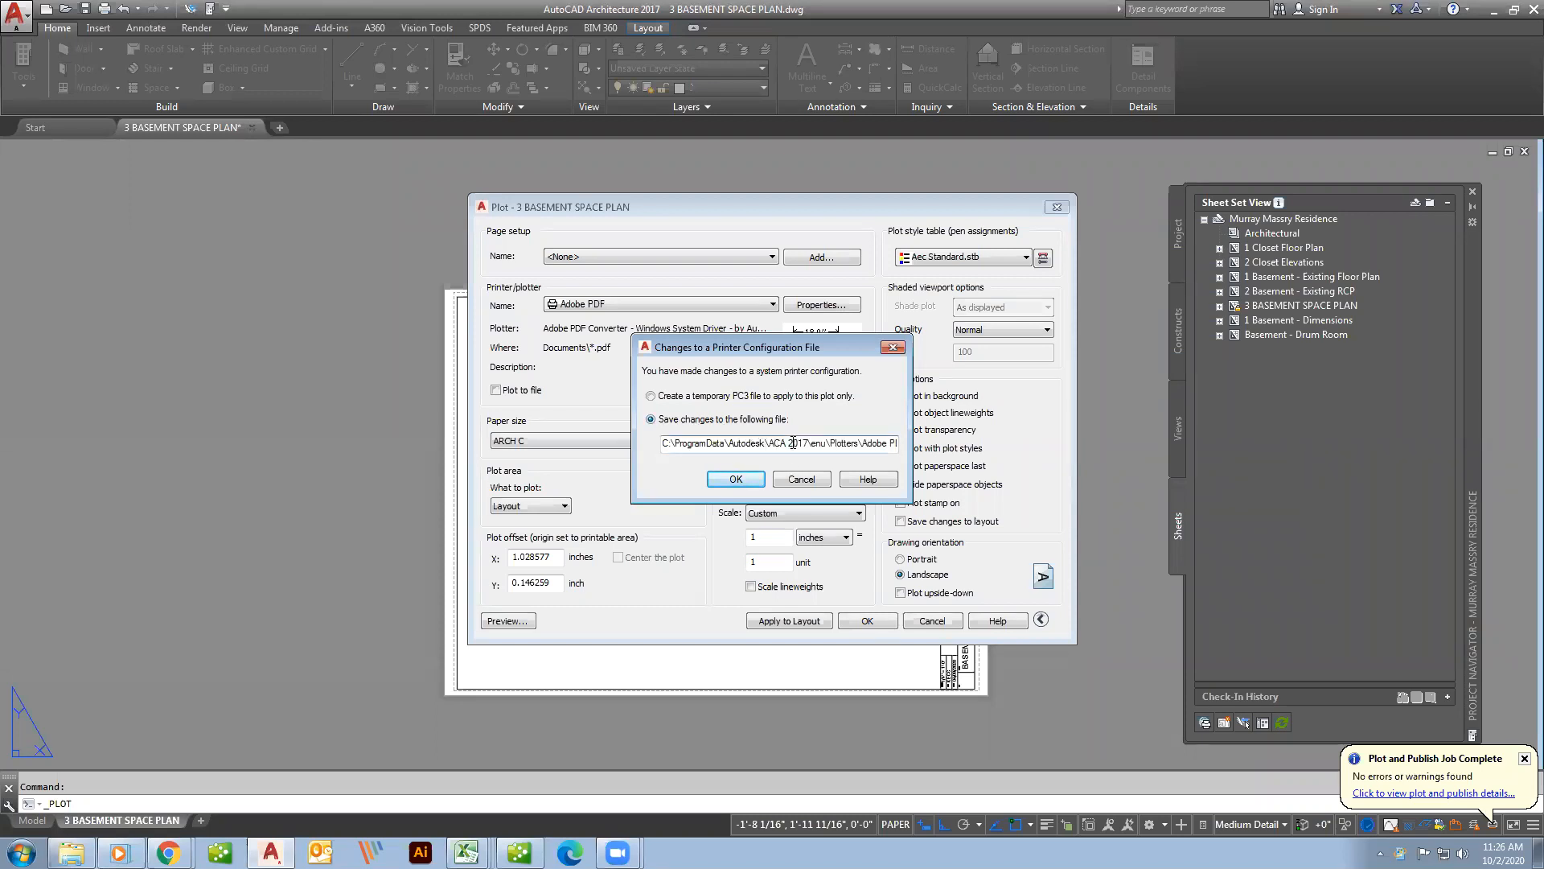
pyautogui.press('Right')
pyautogui.press('Right')
pyautogui.press('Right')
pyautogui.press('Right')
pyautogui.press('Right')
pyautogui.press('Right')
pyautogui.press('Right')
pyautogui.press('Right')
pyautogui.press('Right')
pyautogui.press('Right')
pyautogui.press('Right')
pyautogui.press('Right')
pyautogui.press('Right')
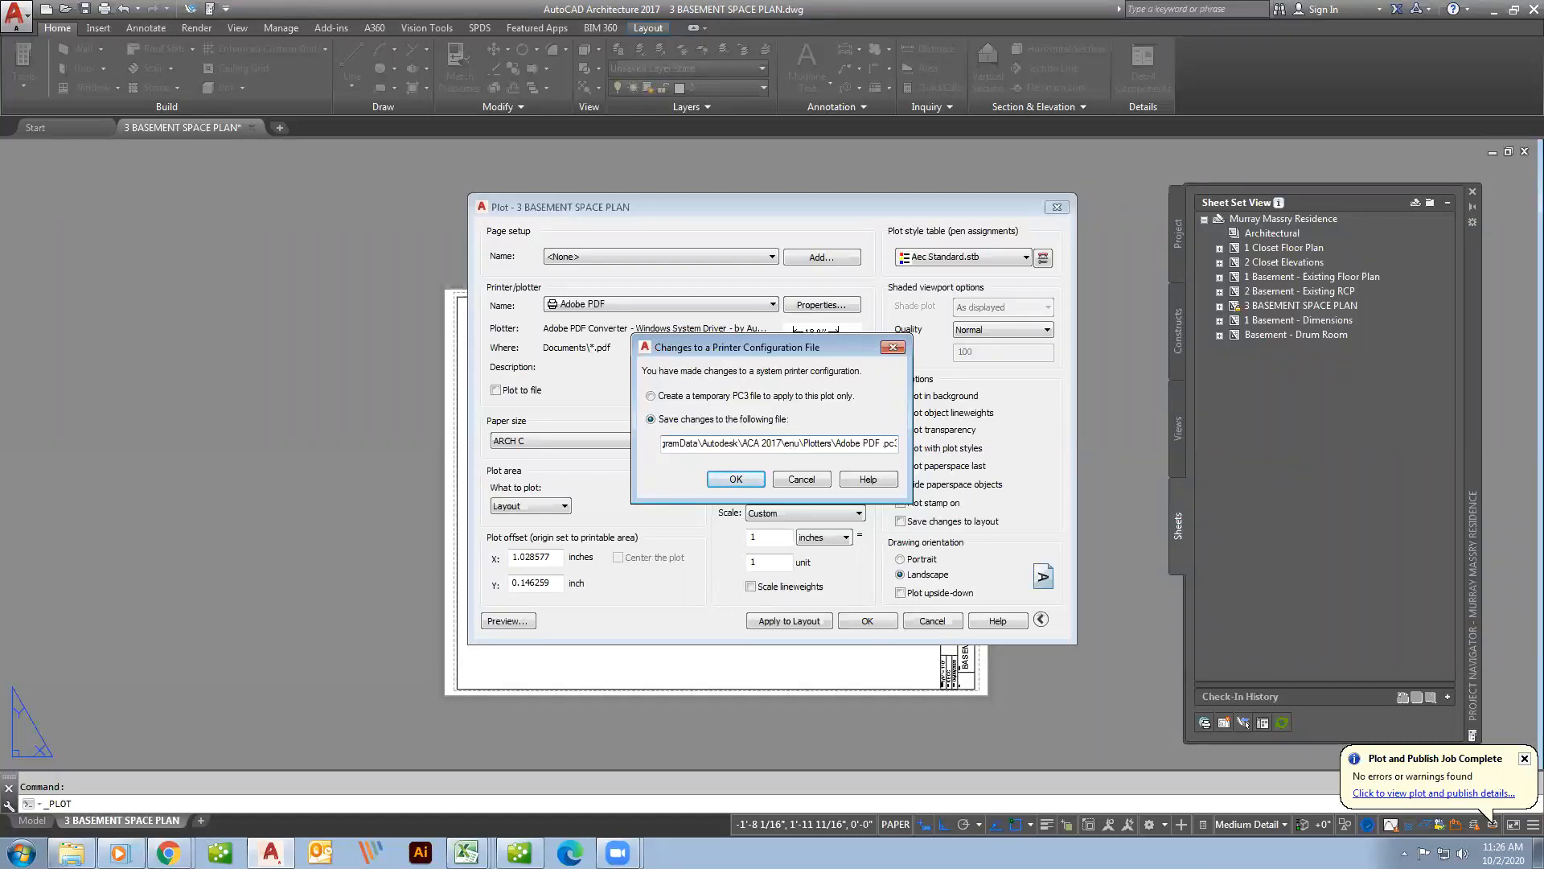
pyautogui.write('Arch C BW')
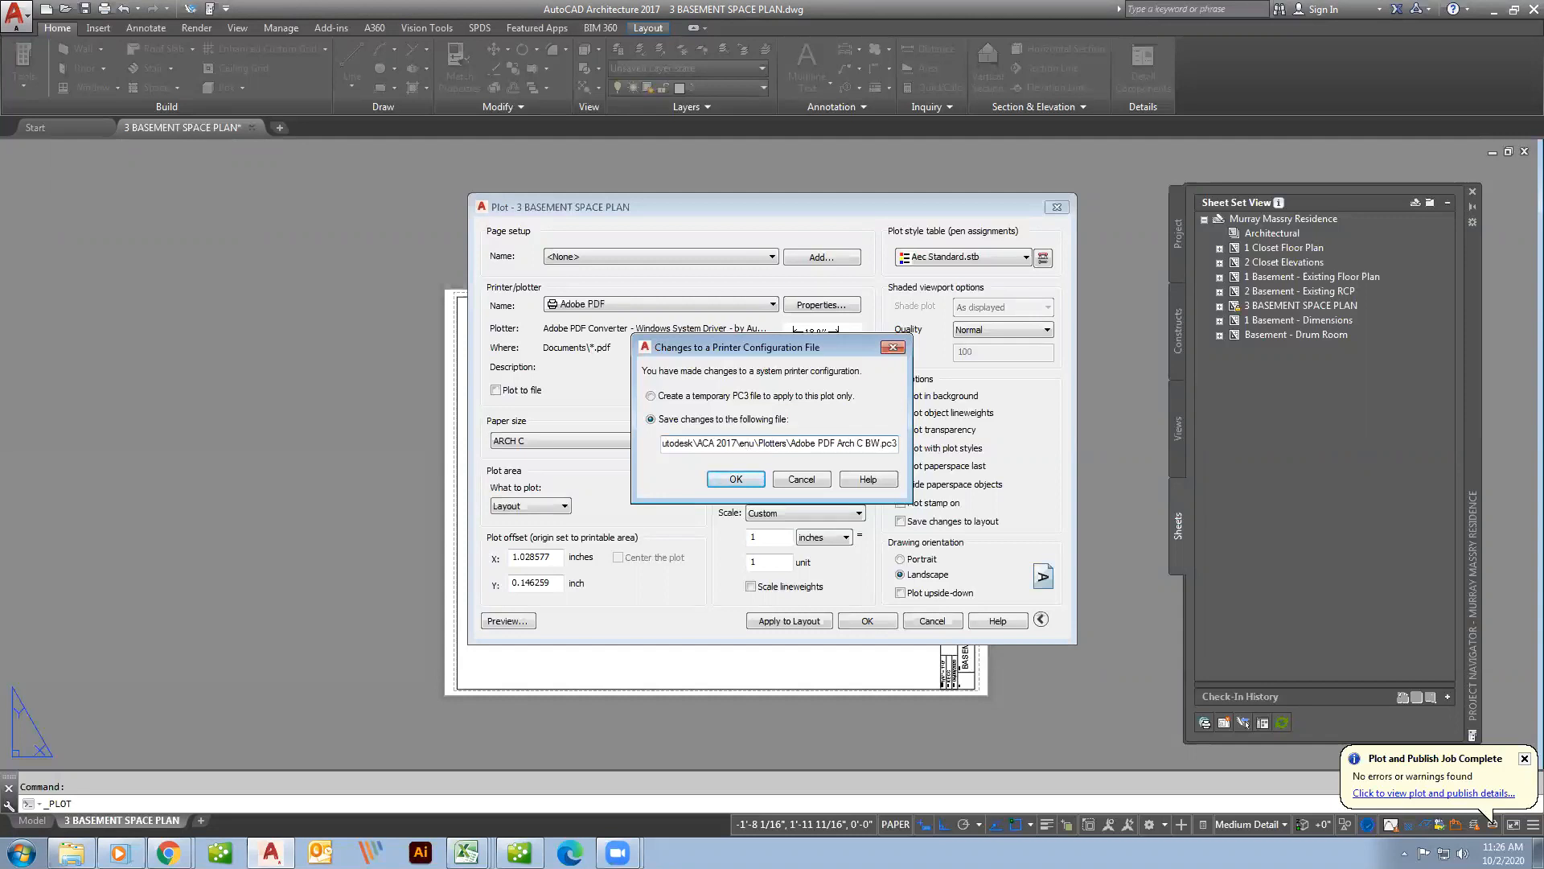
pyautogui.click(735, 479)
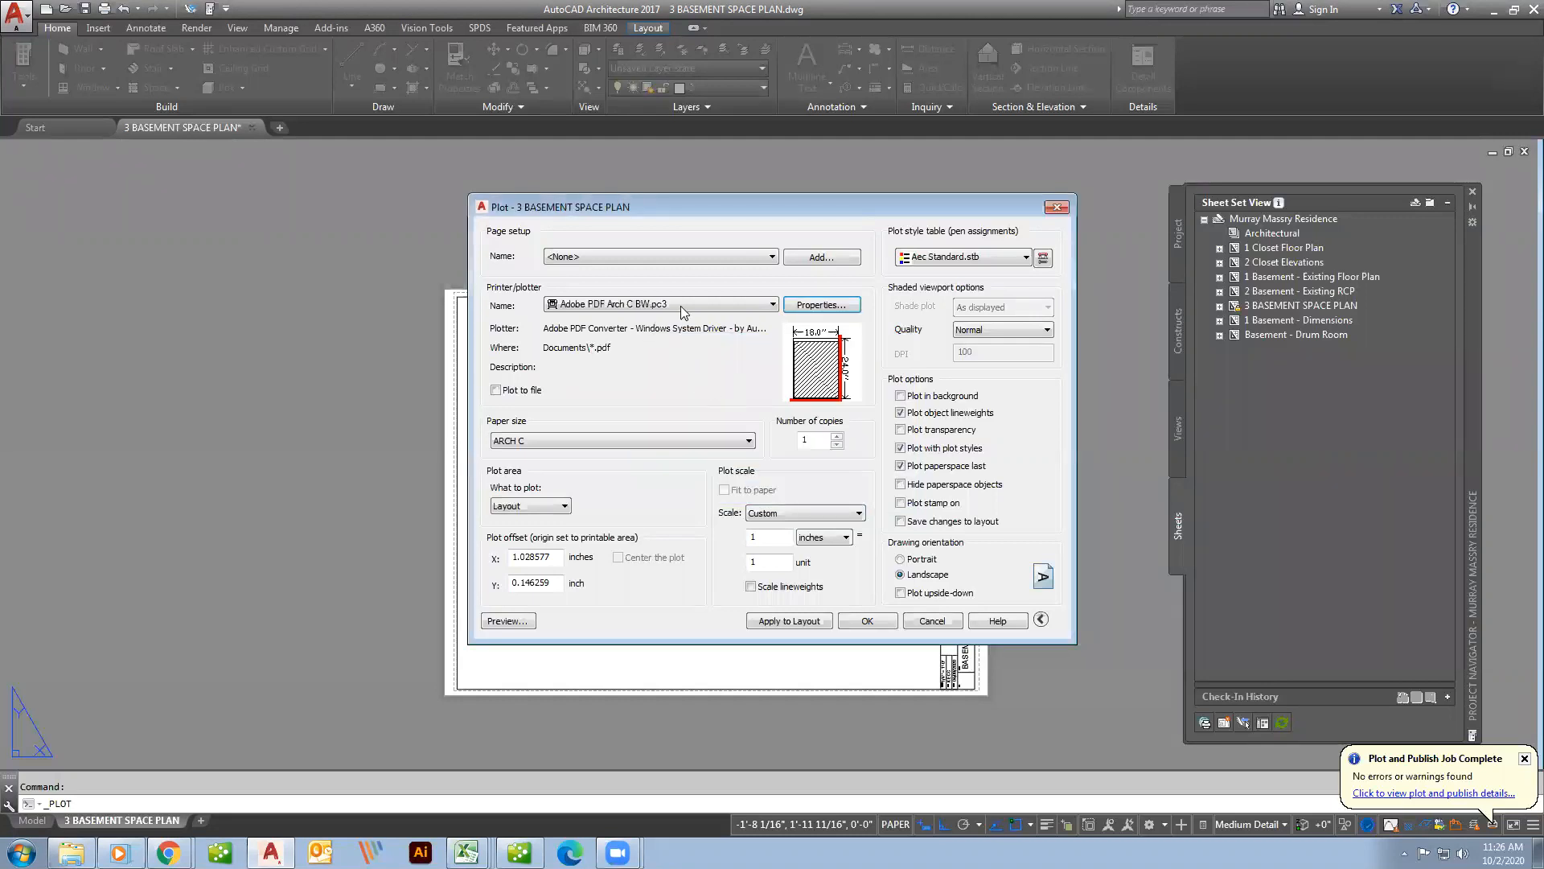
pyautogui.click(771, 305)
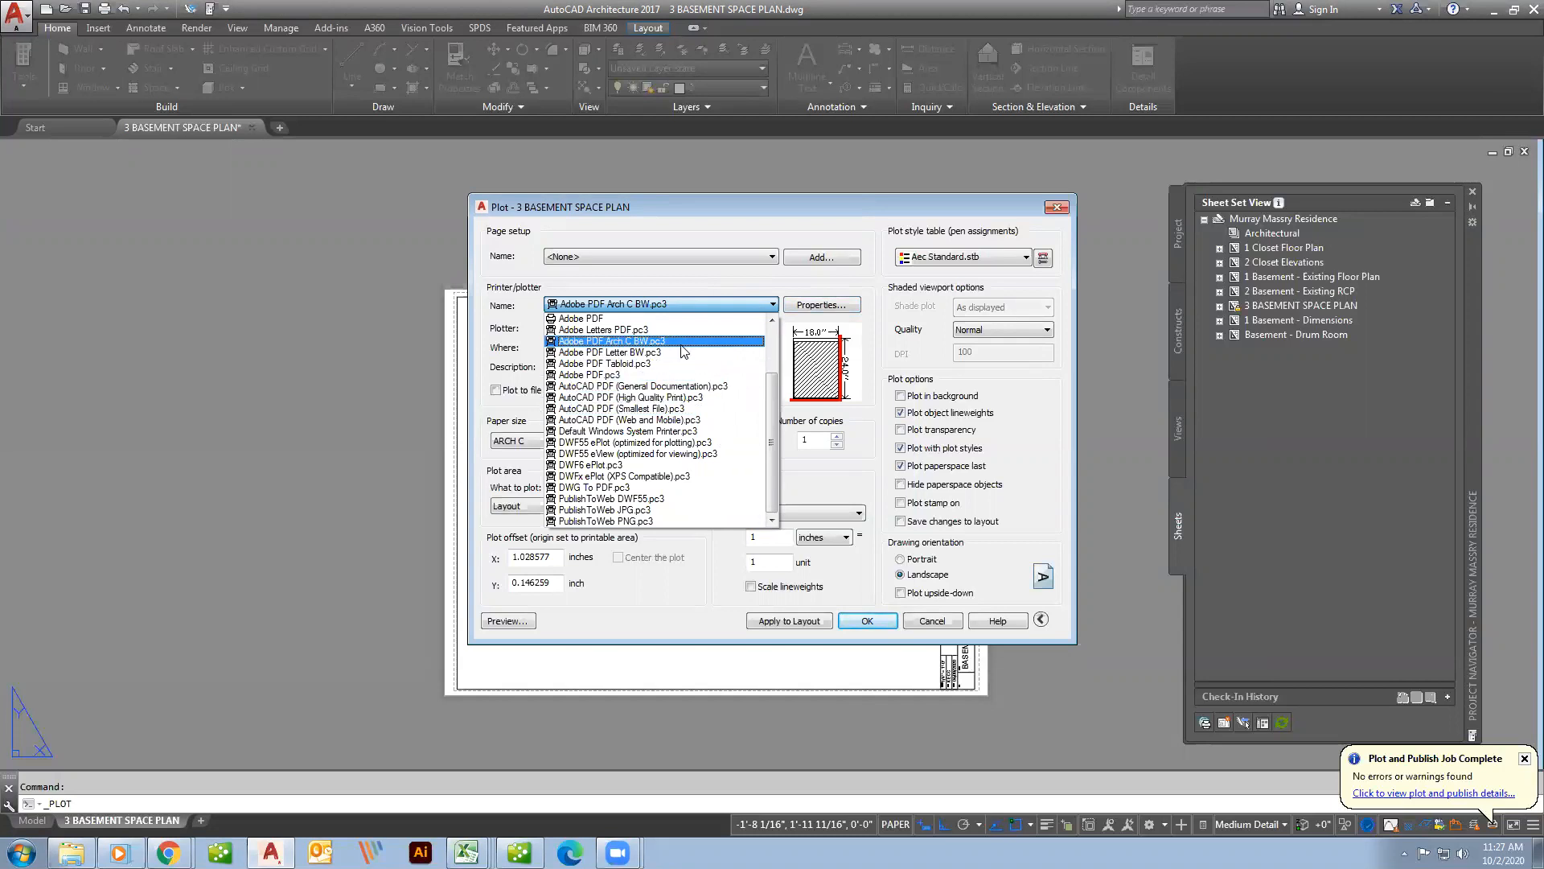
pyautogui.click(715, 310)
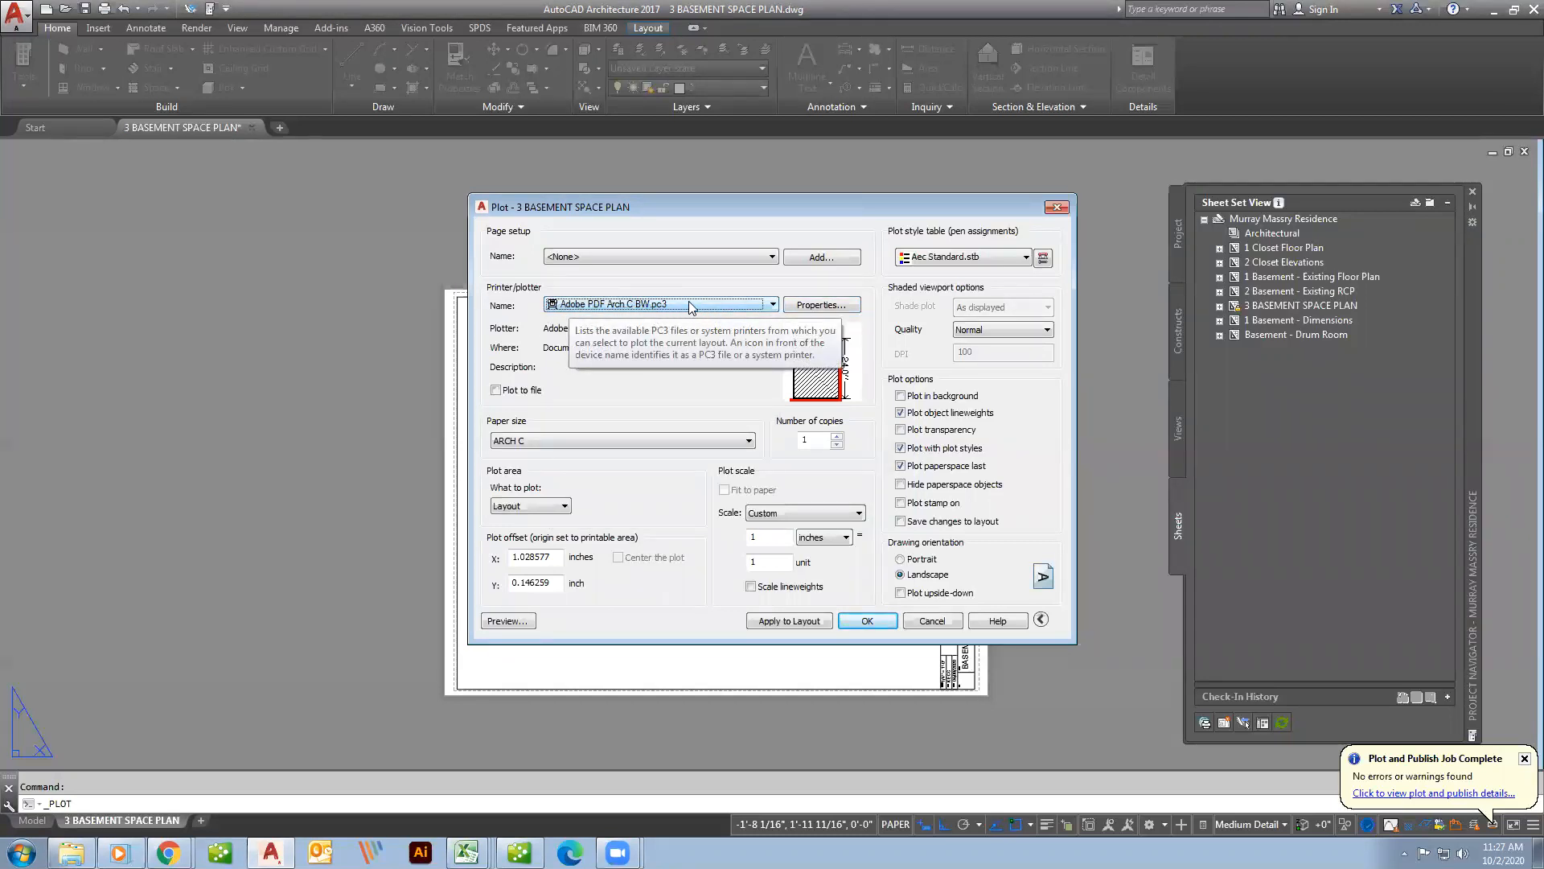
pyautogui.click(774, 305)
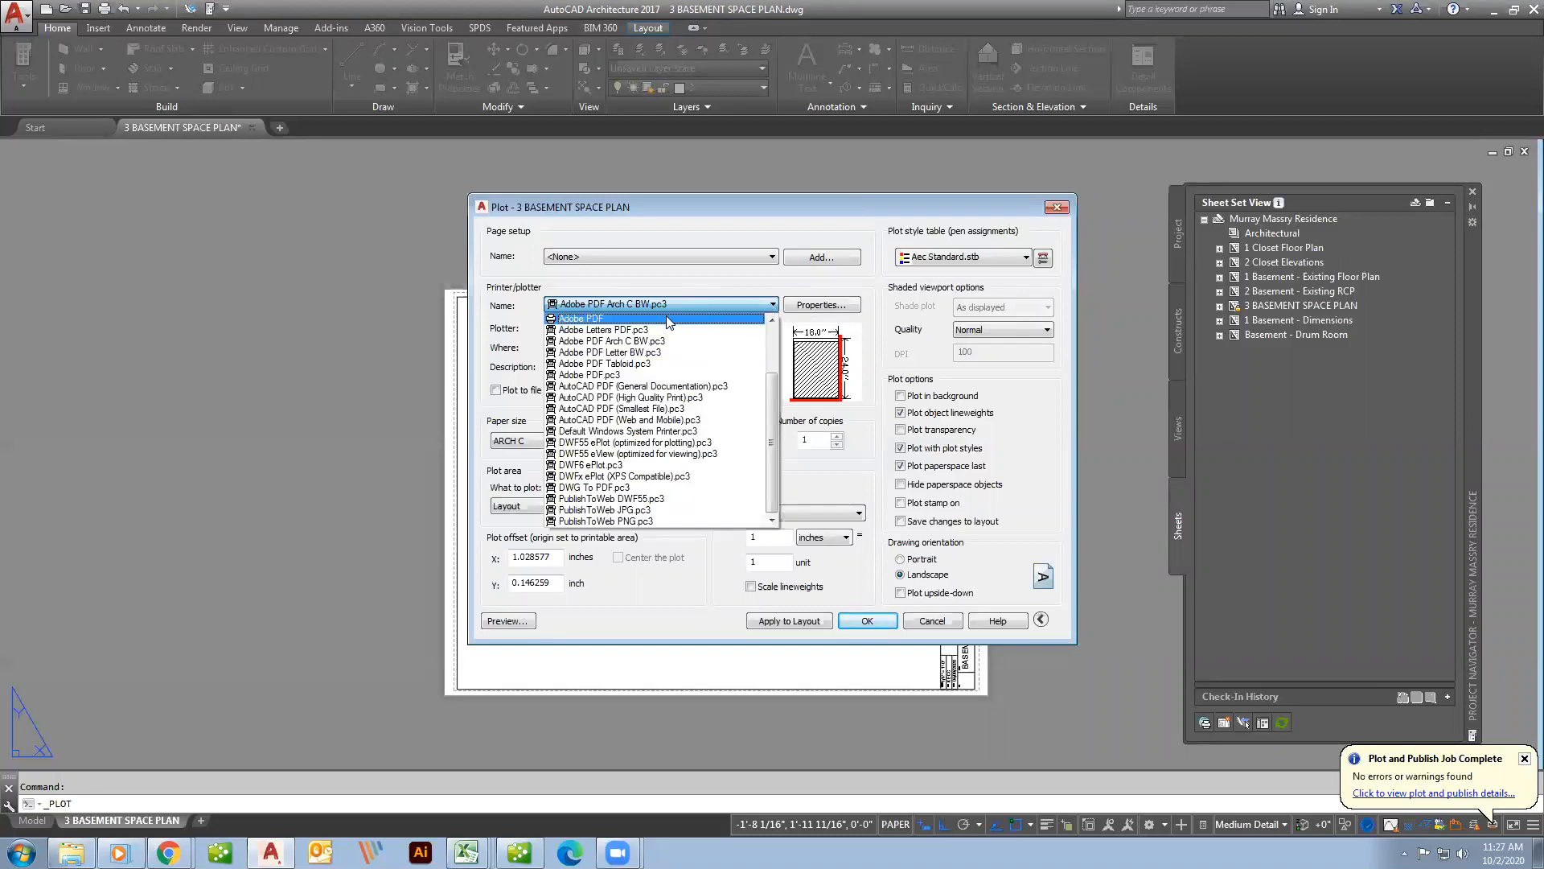
pyautogui.click(366, 504)
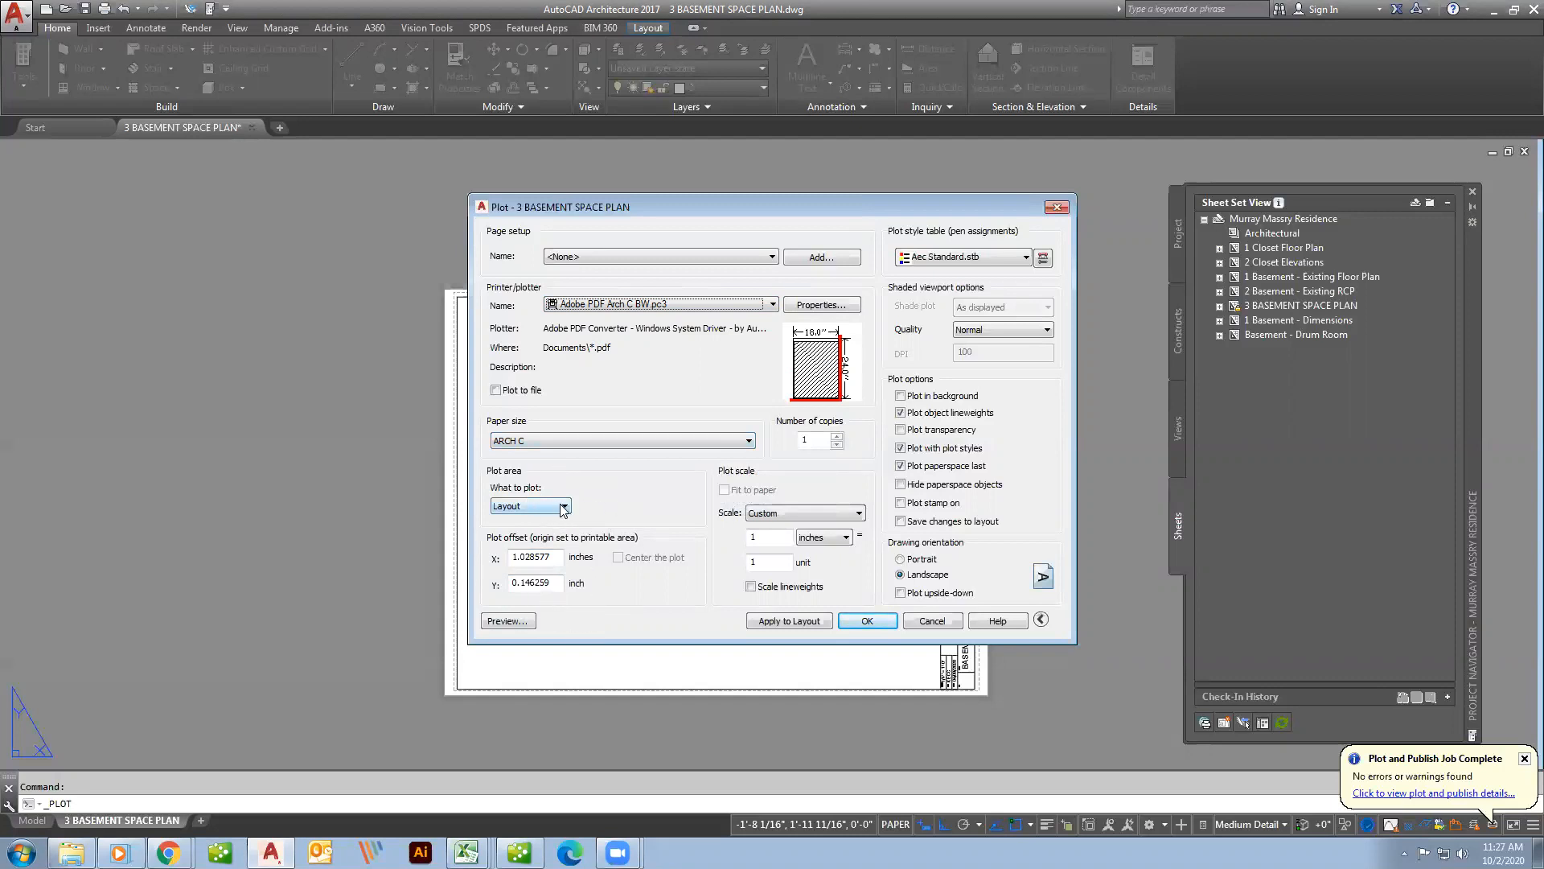
# Preview the layout plot, and set the plot area to a window drawn around the whole sheet.
pyautogui.click(508, 622)
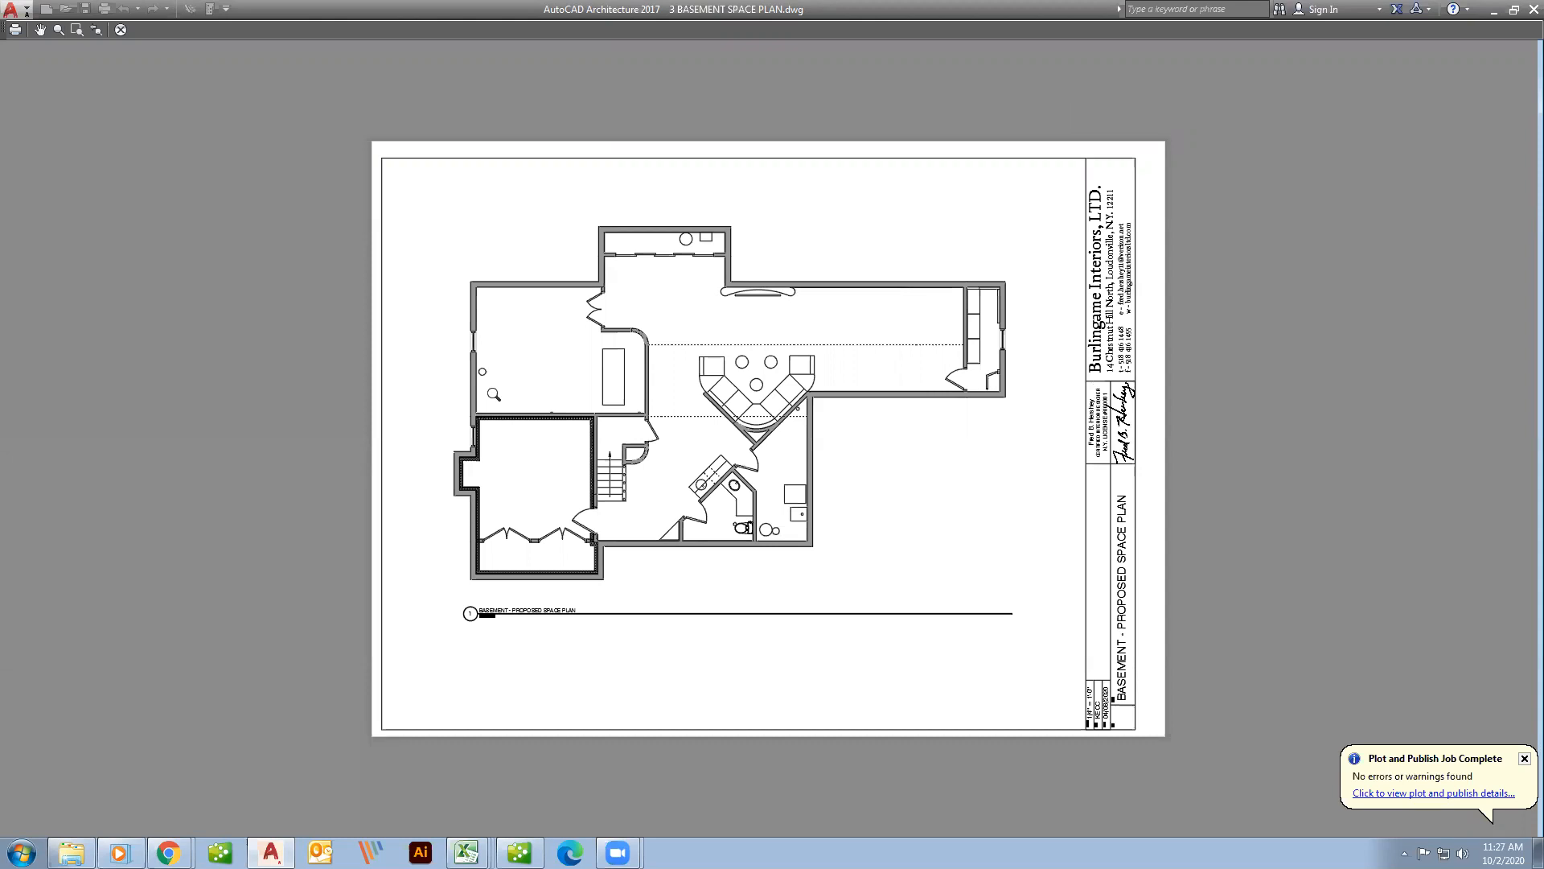
pyautogui.press('Escape')
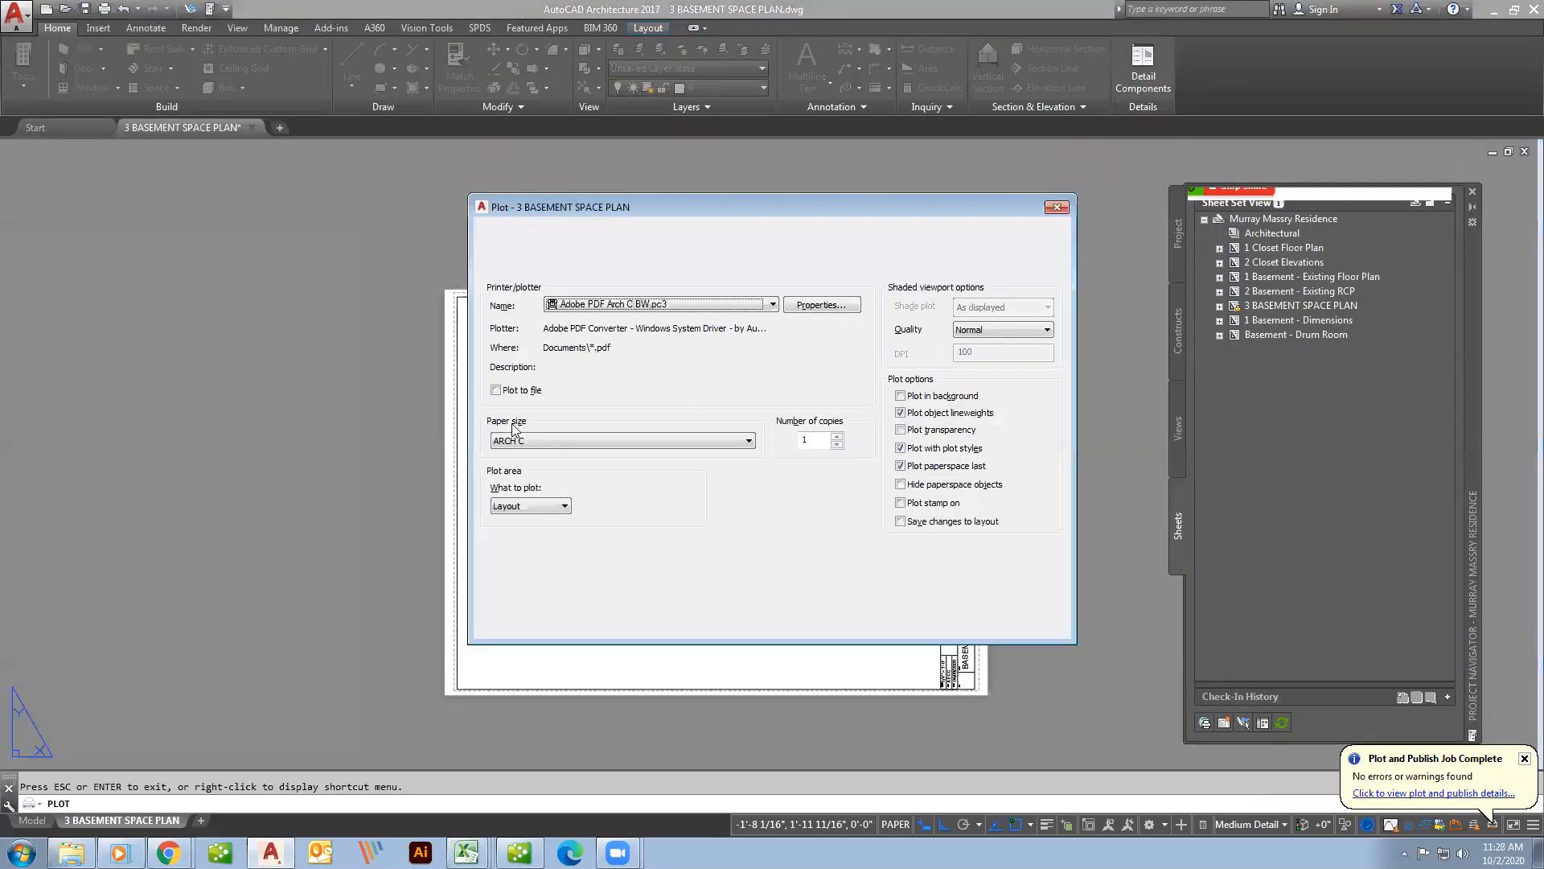
pyautogui.click(565, 507)
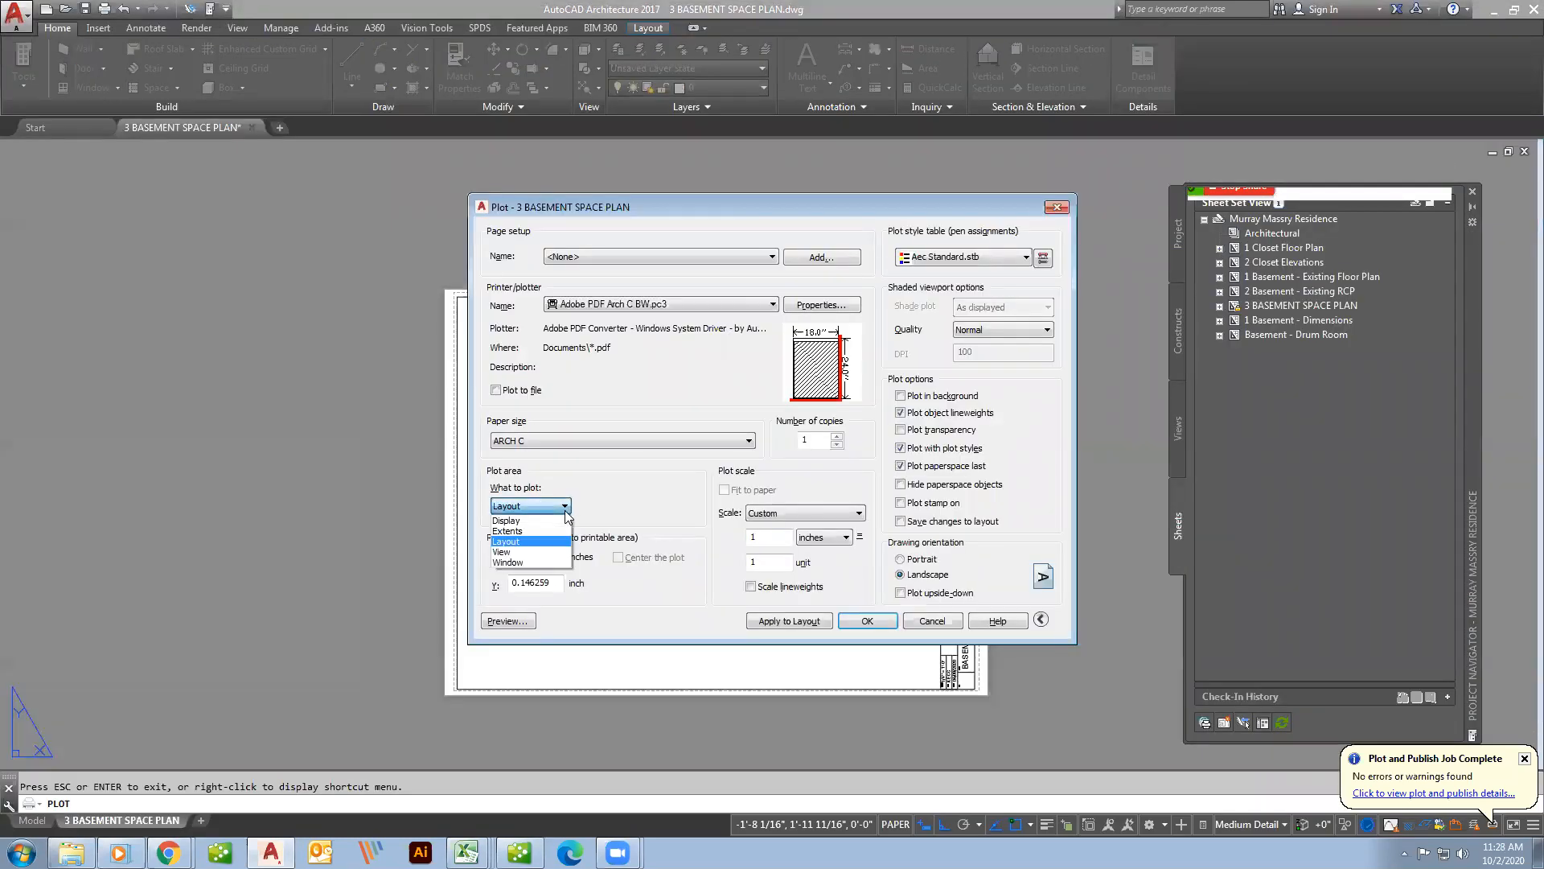
pyautogui.click(545, 564)
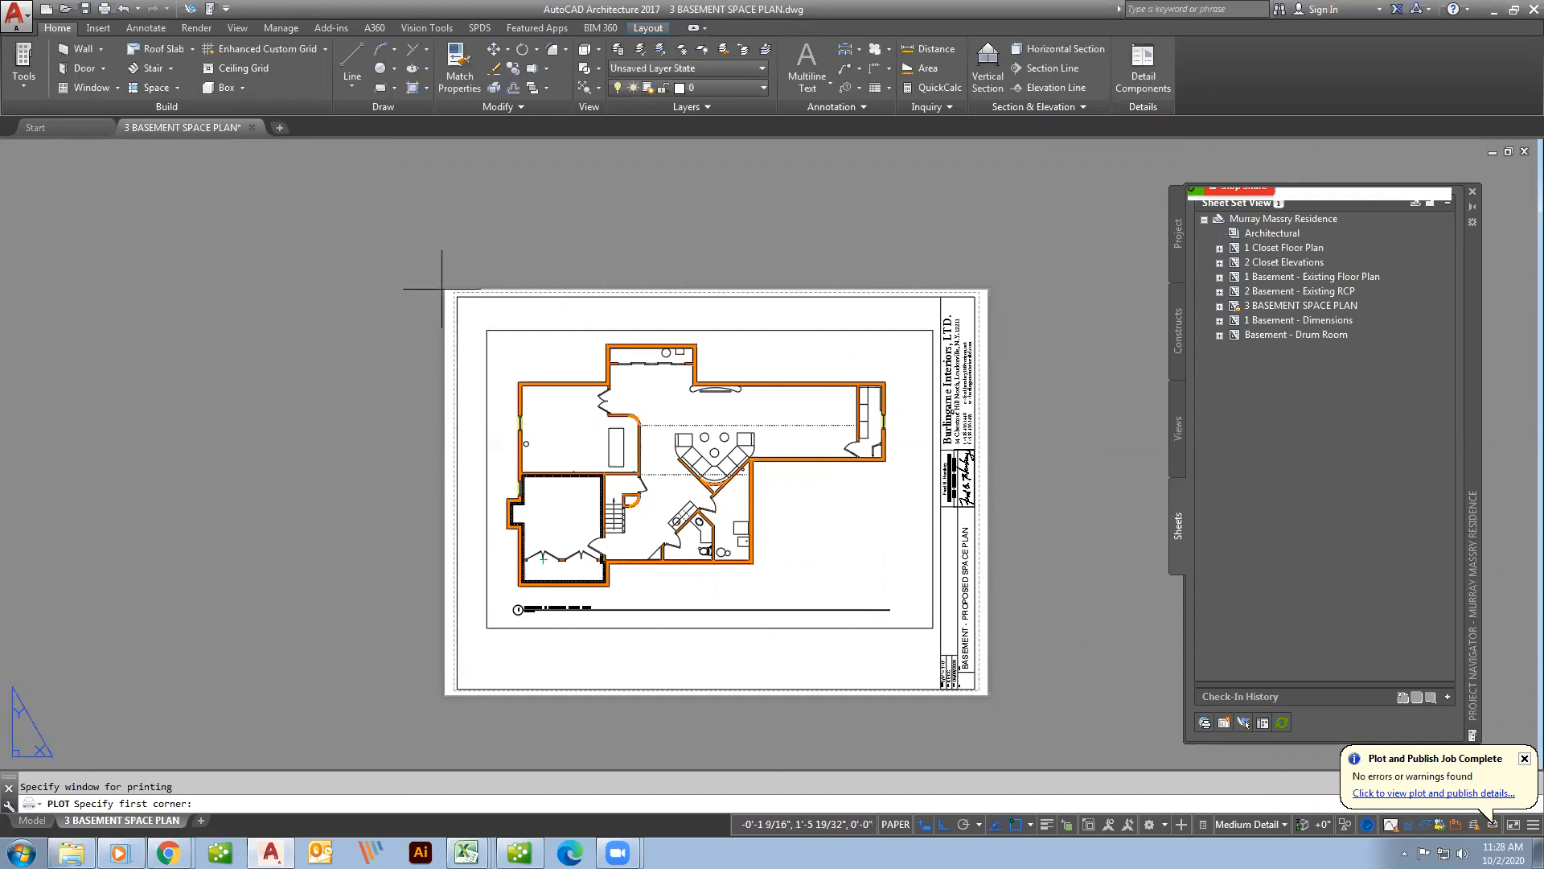
pyautogui.click(442, 289)
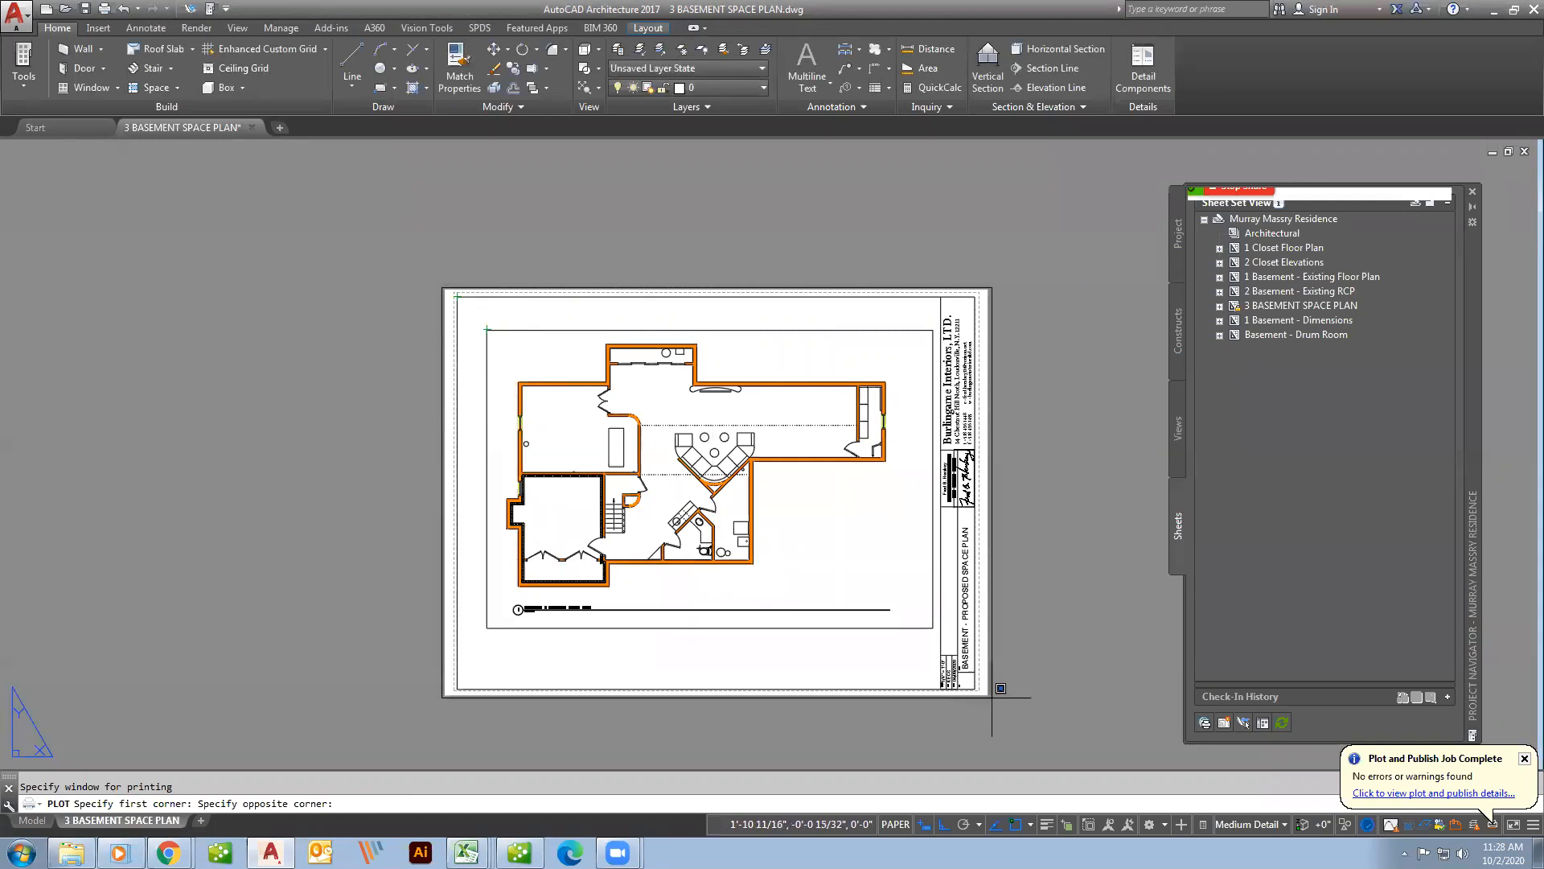
pyautogui.click(994, 696)
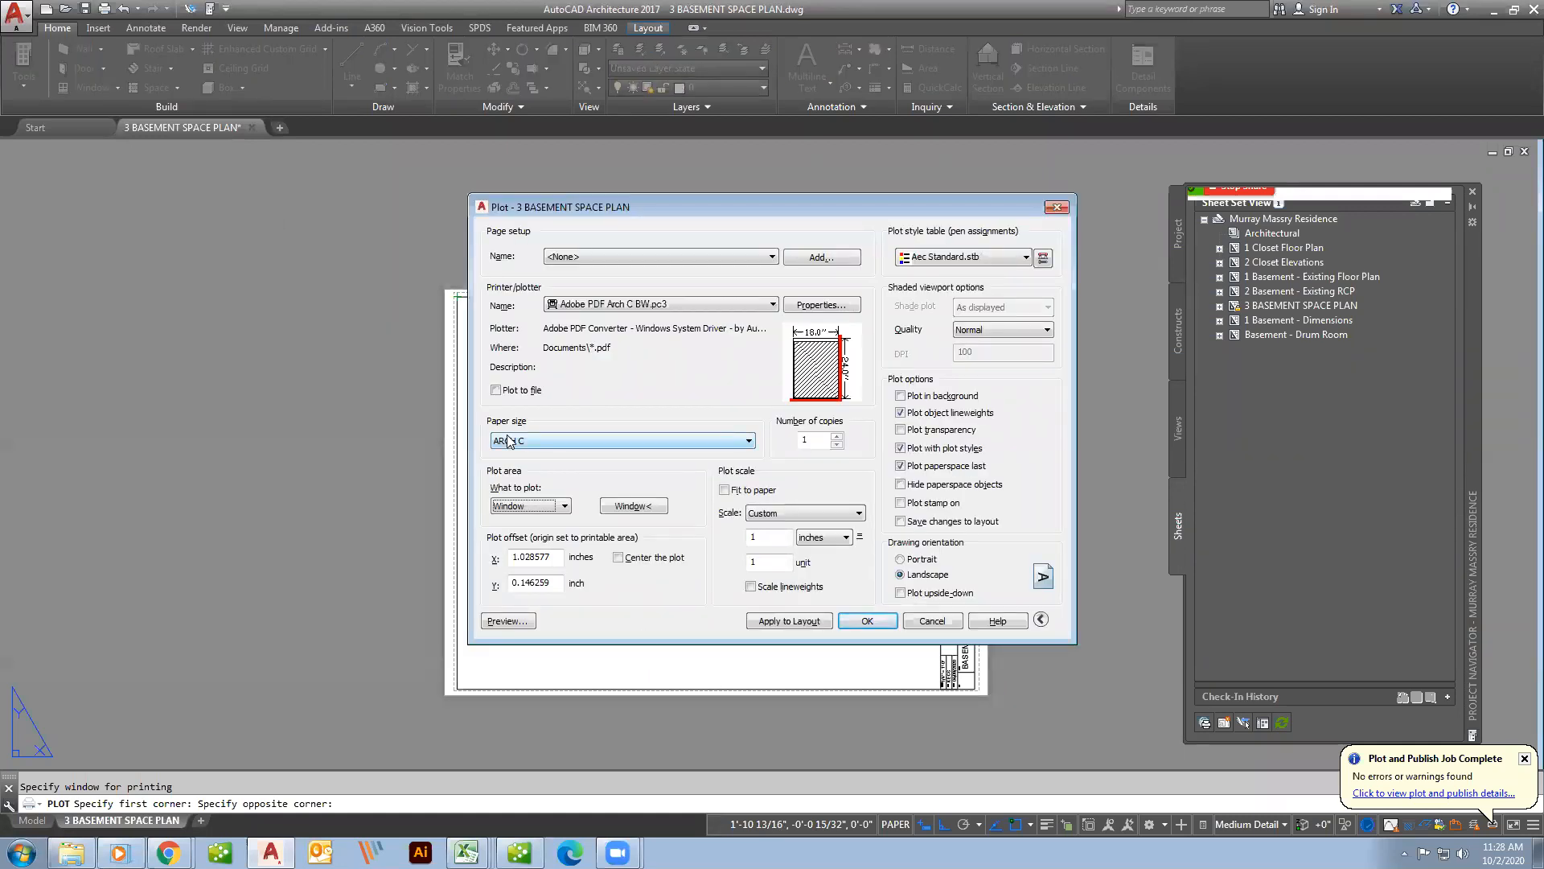
# Center the plot on the ARCH C paper and preview it.
pyautogui.click(619, 558)
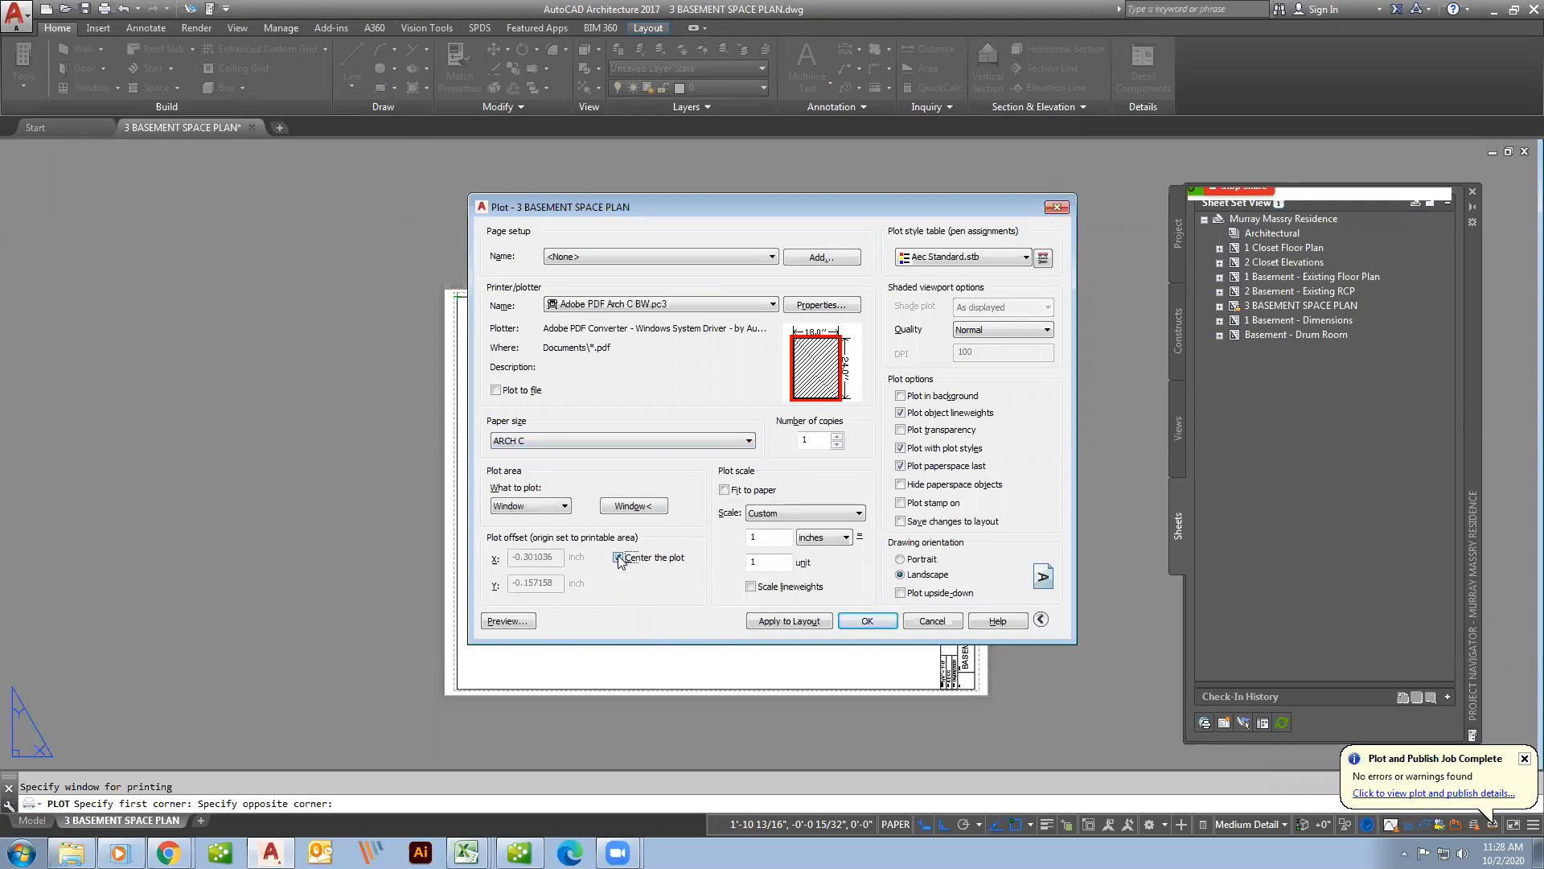
pyautogui.click(508, 621)
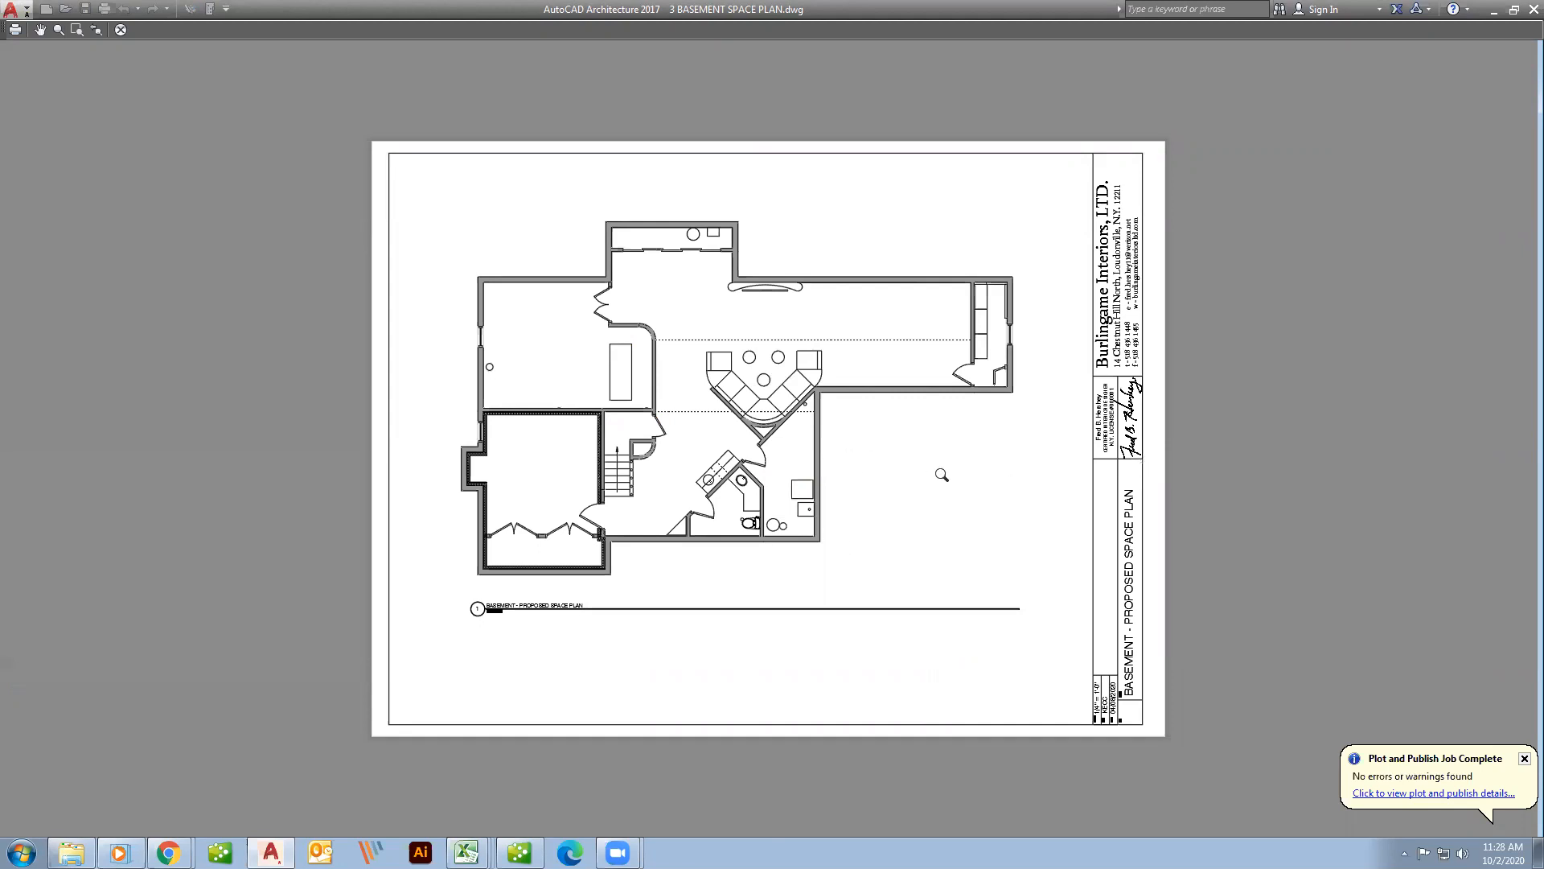
pyautogui.press('Escape')
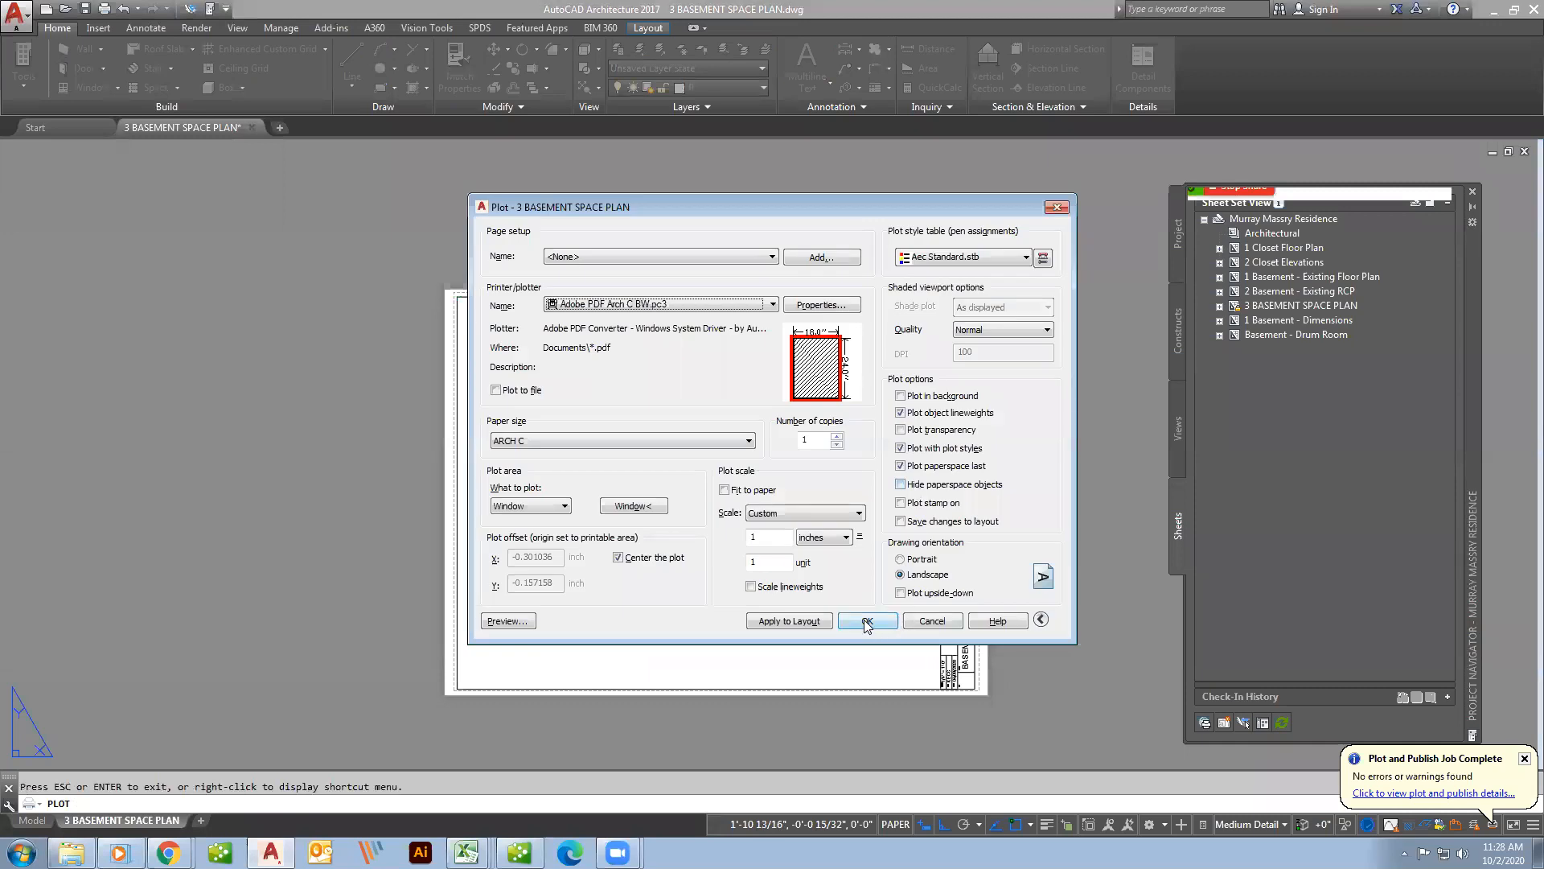
# Plot the sheet to a PDF file named sample print.
pyautogui.click(866, 624)
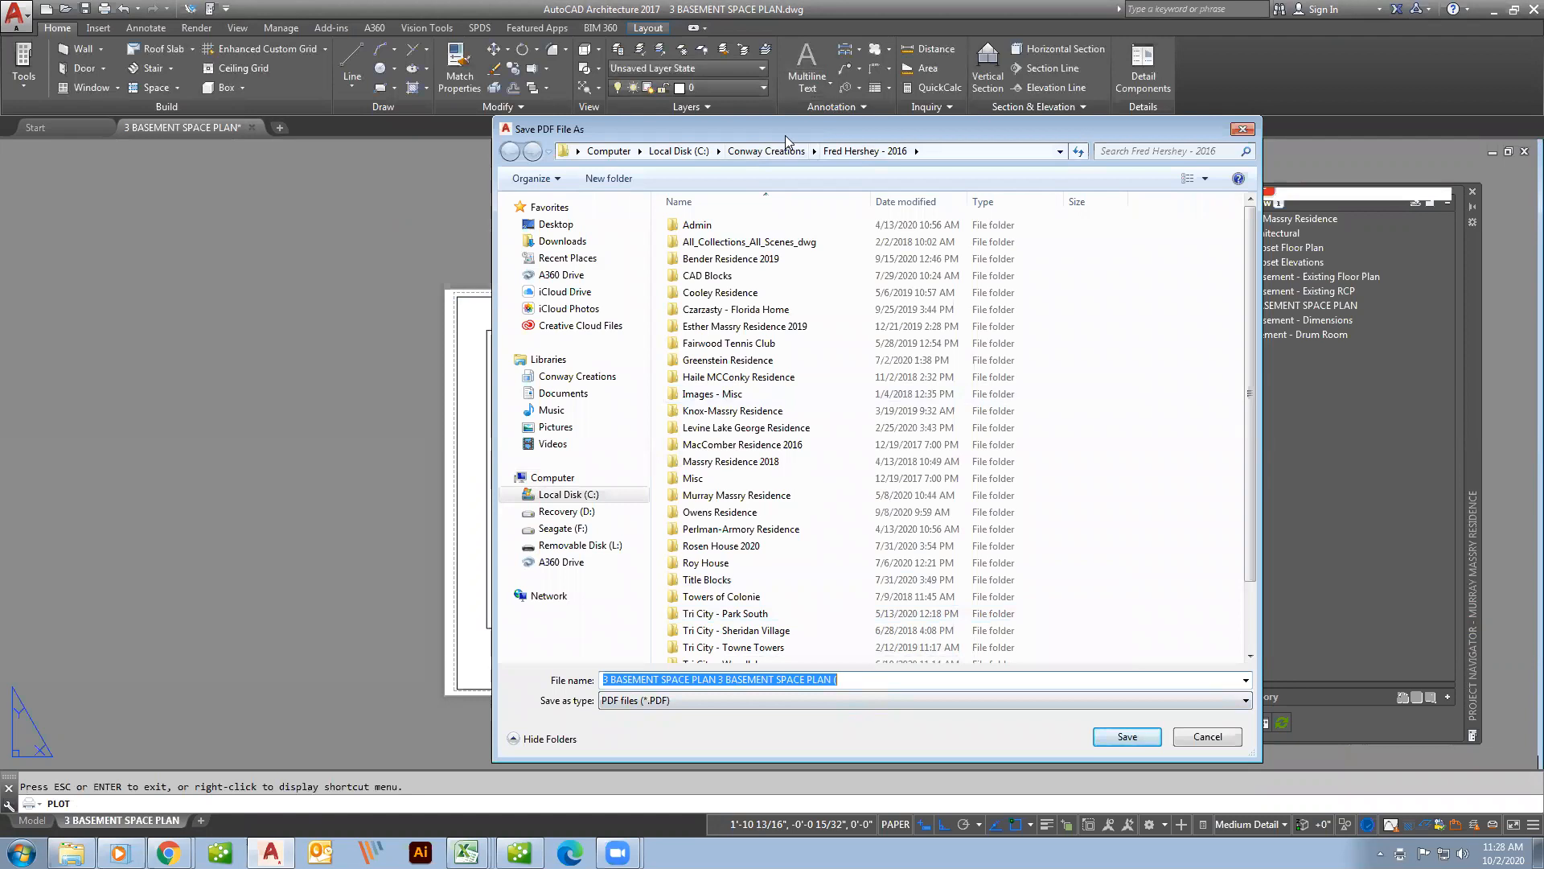
pyautogui.moveTo(785, 136); pyautogui.dragTo(764, 79)
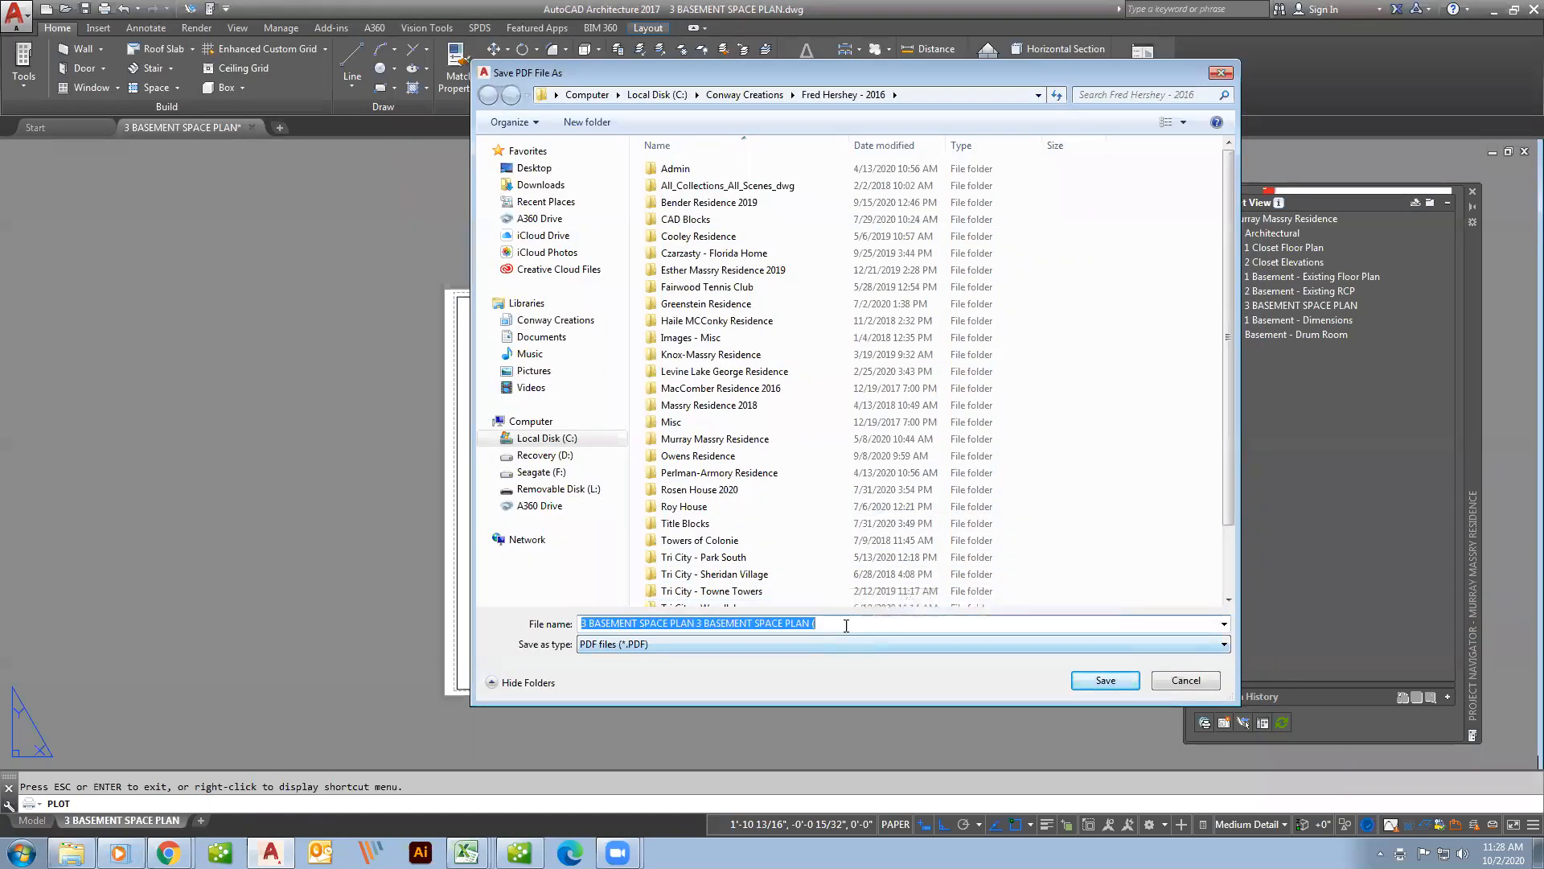
pyautogui.write('sample print')
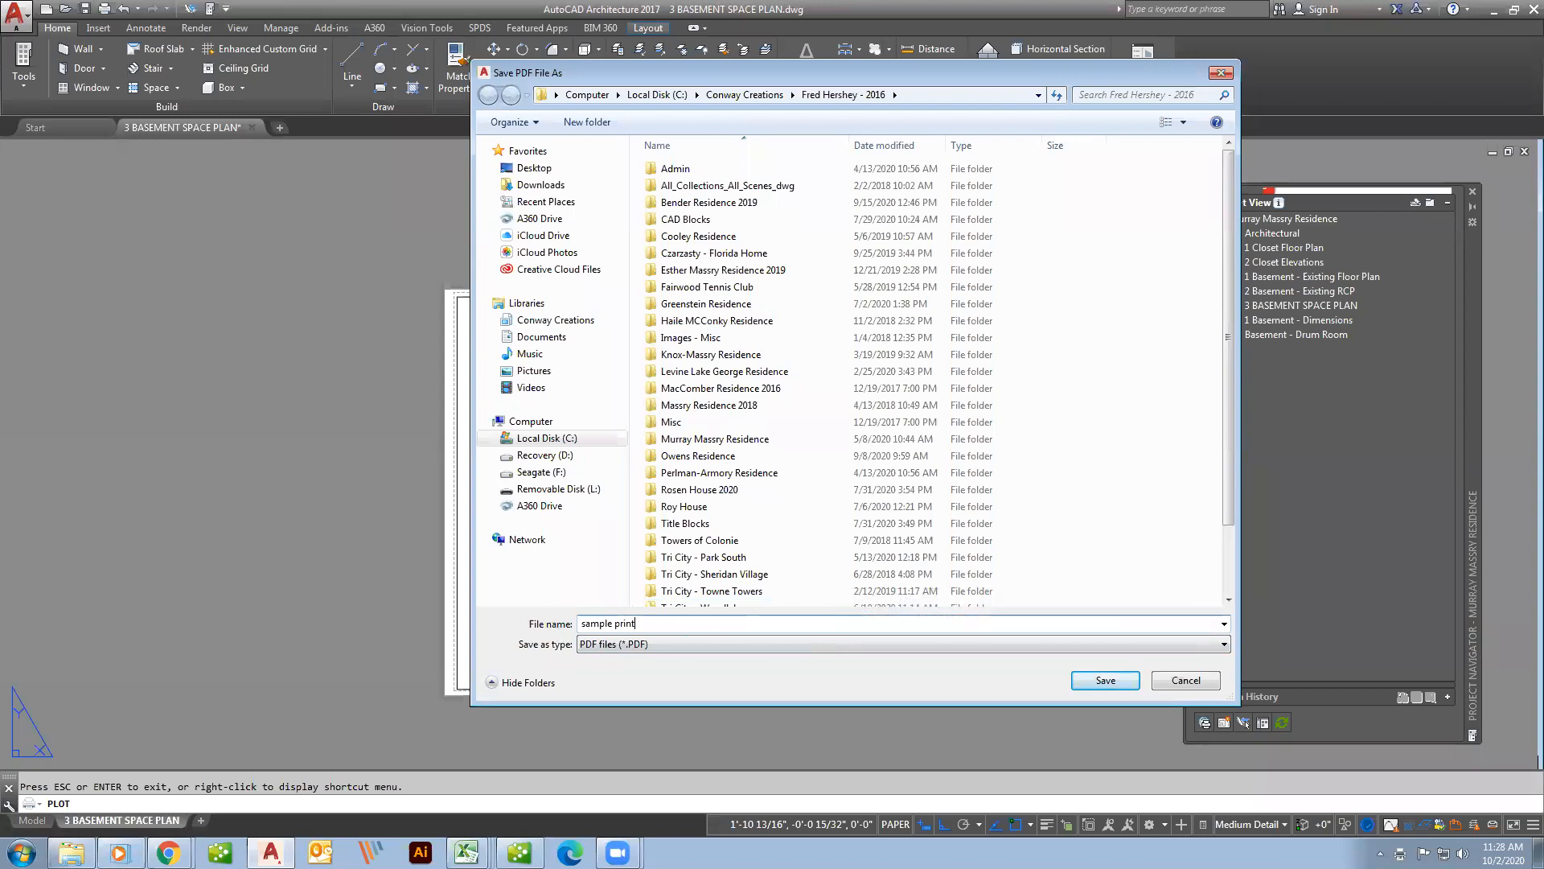
pyautogui.press('Return')
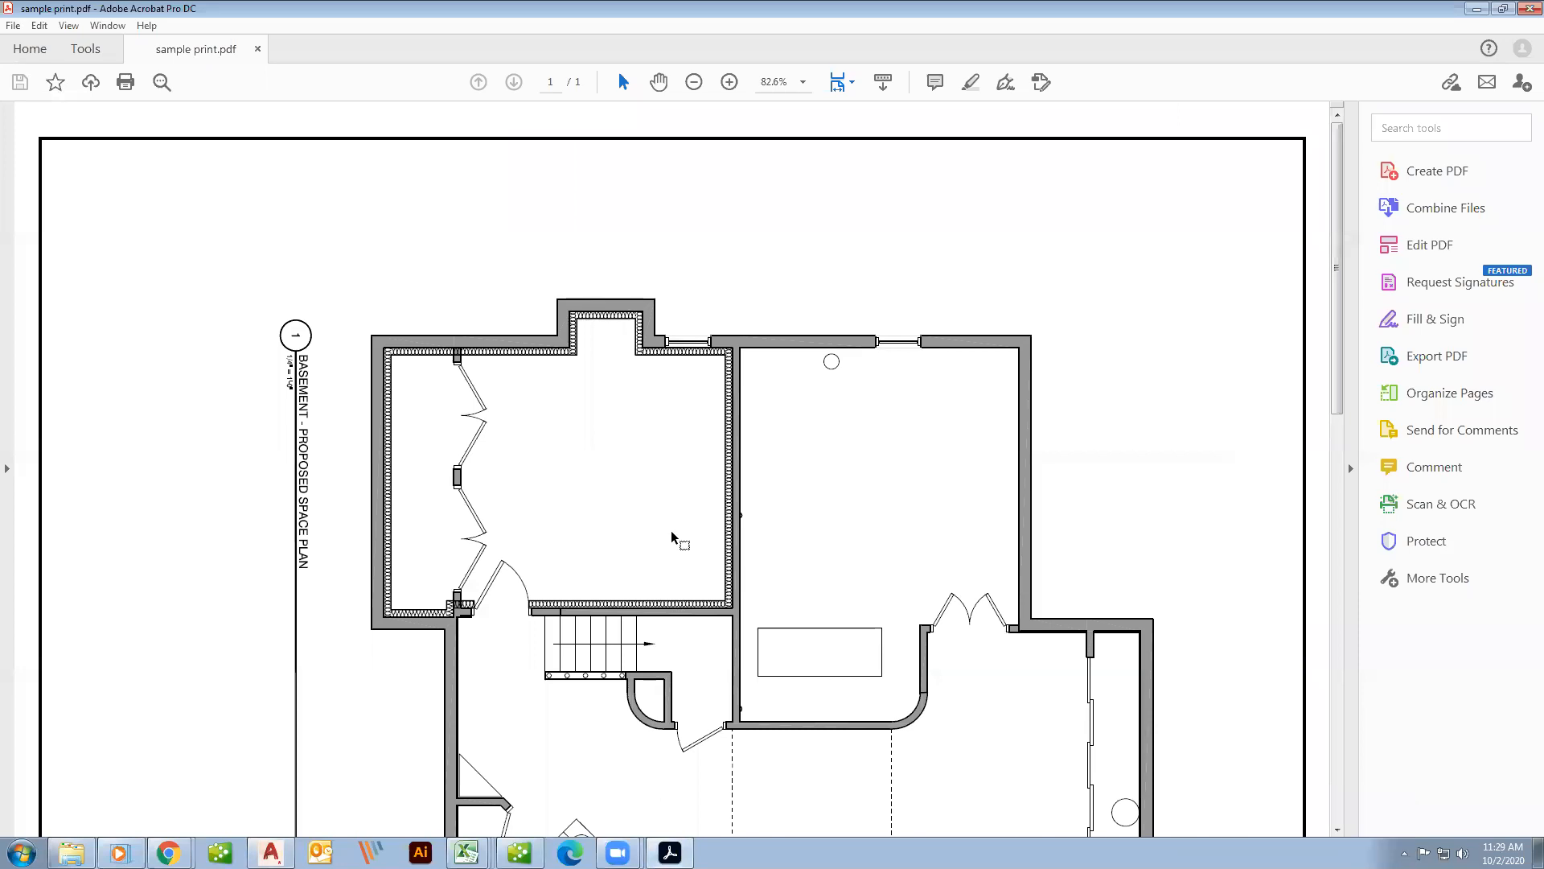
# Examine the walls, doors and furniture of the basement plan in the plotted PDF in Adobe Acrobat.
pyautogui.scroll(-2, 672, 538)
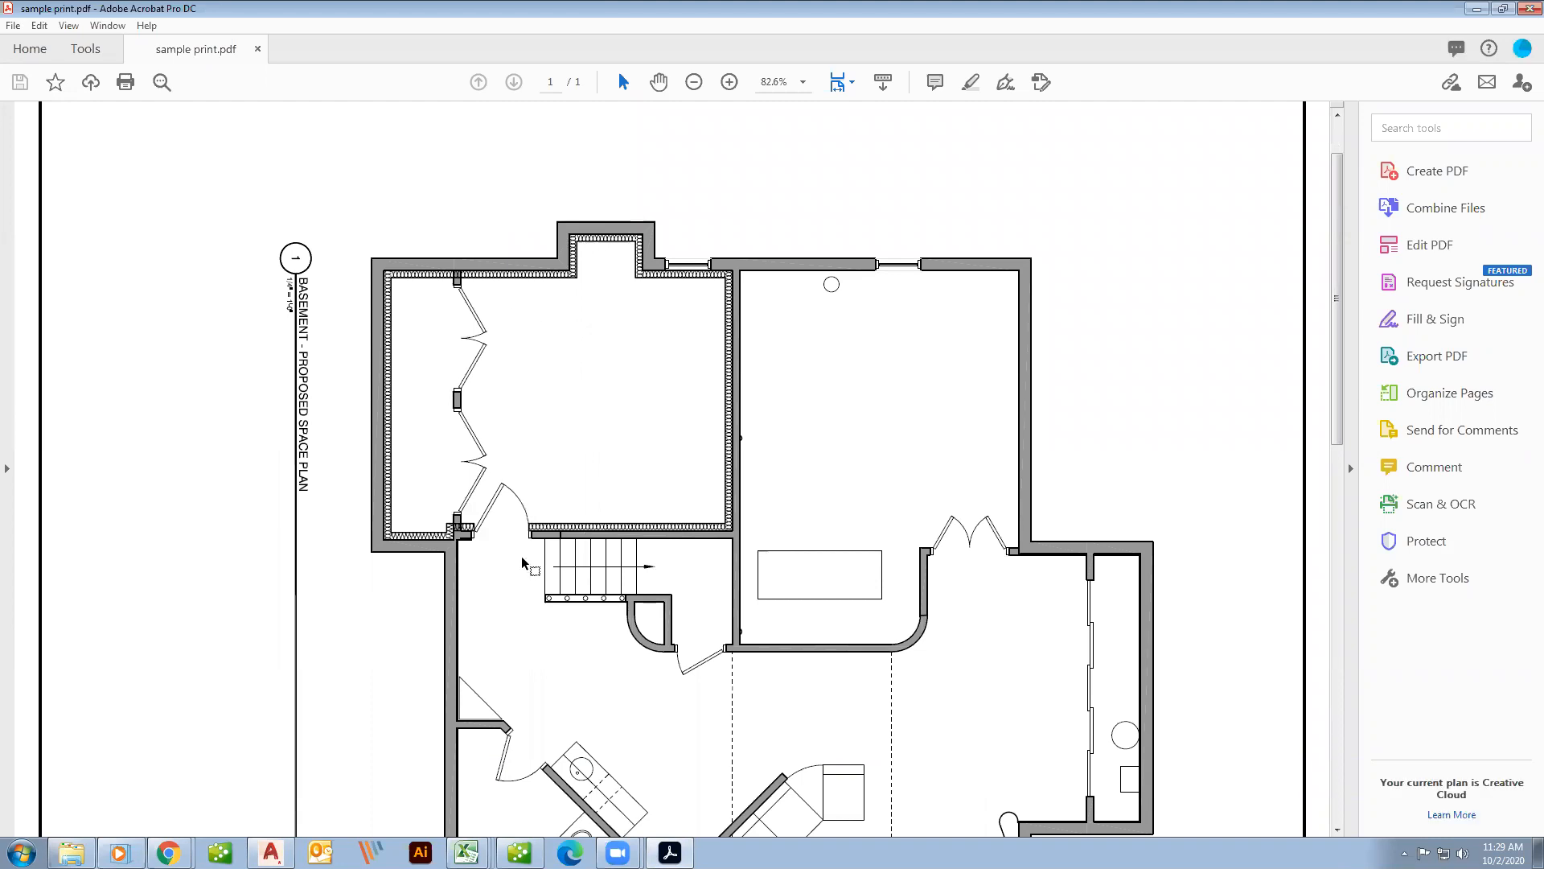
pyautogui.scroll(-5, 523, 559)
pyautogui.scroll(-2, 523, 558)
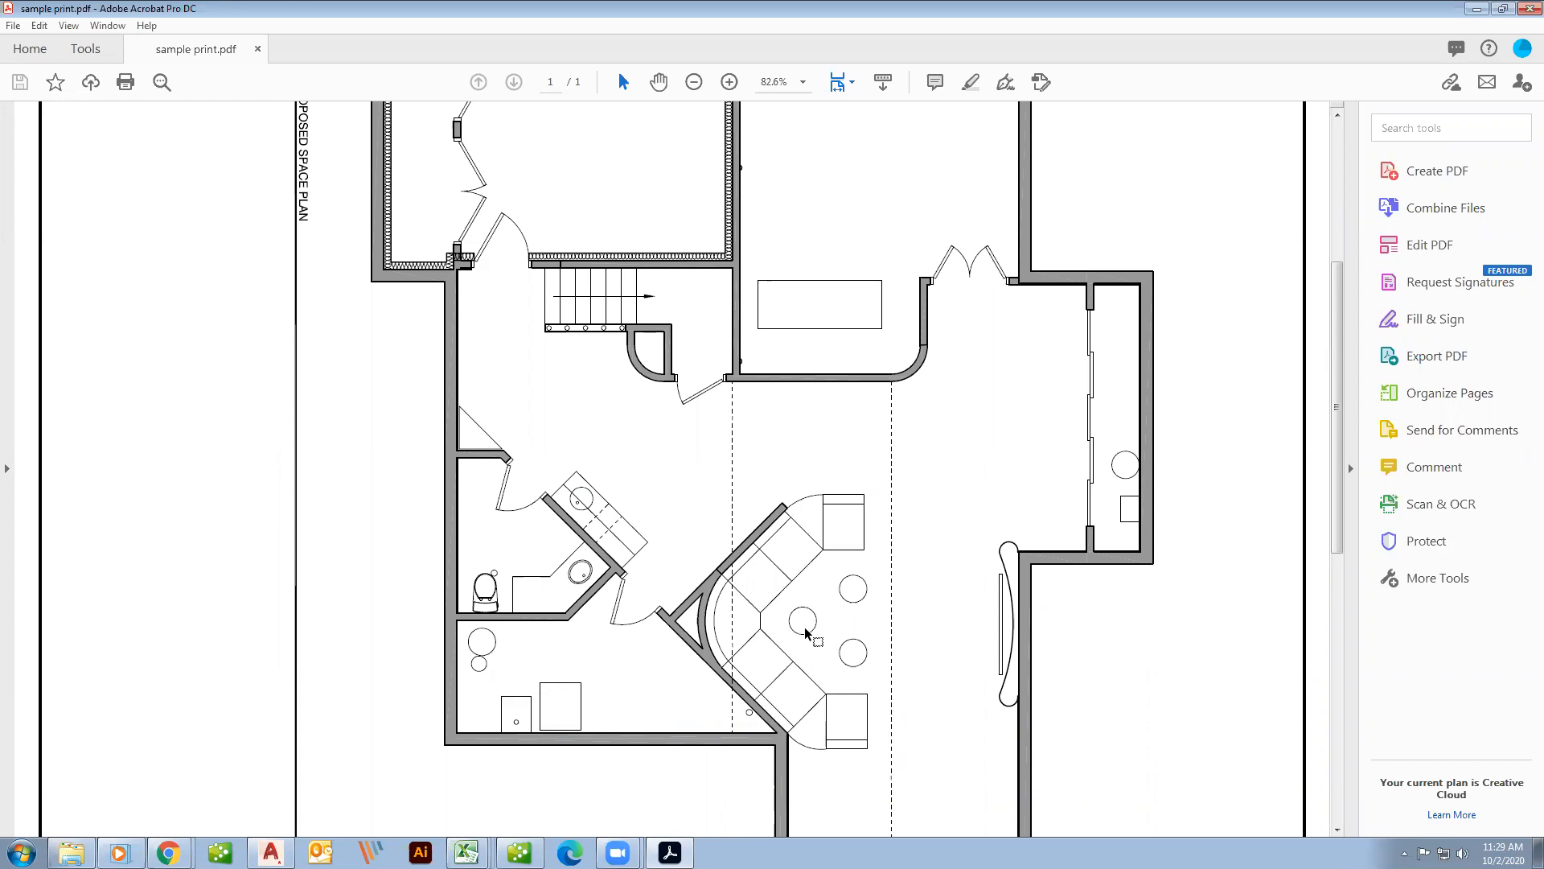
# Examine the lower part of the plotted sheet down to its title block, and close the PDF.
pyautogui.scroll(-3, 721, 626)
pyautogui.scroll(-14, 720, 627)
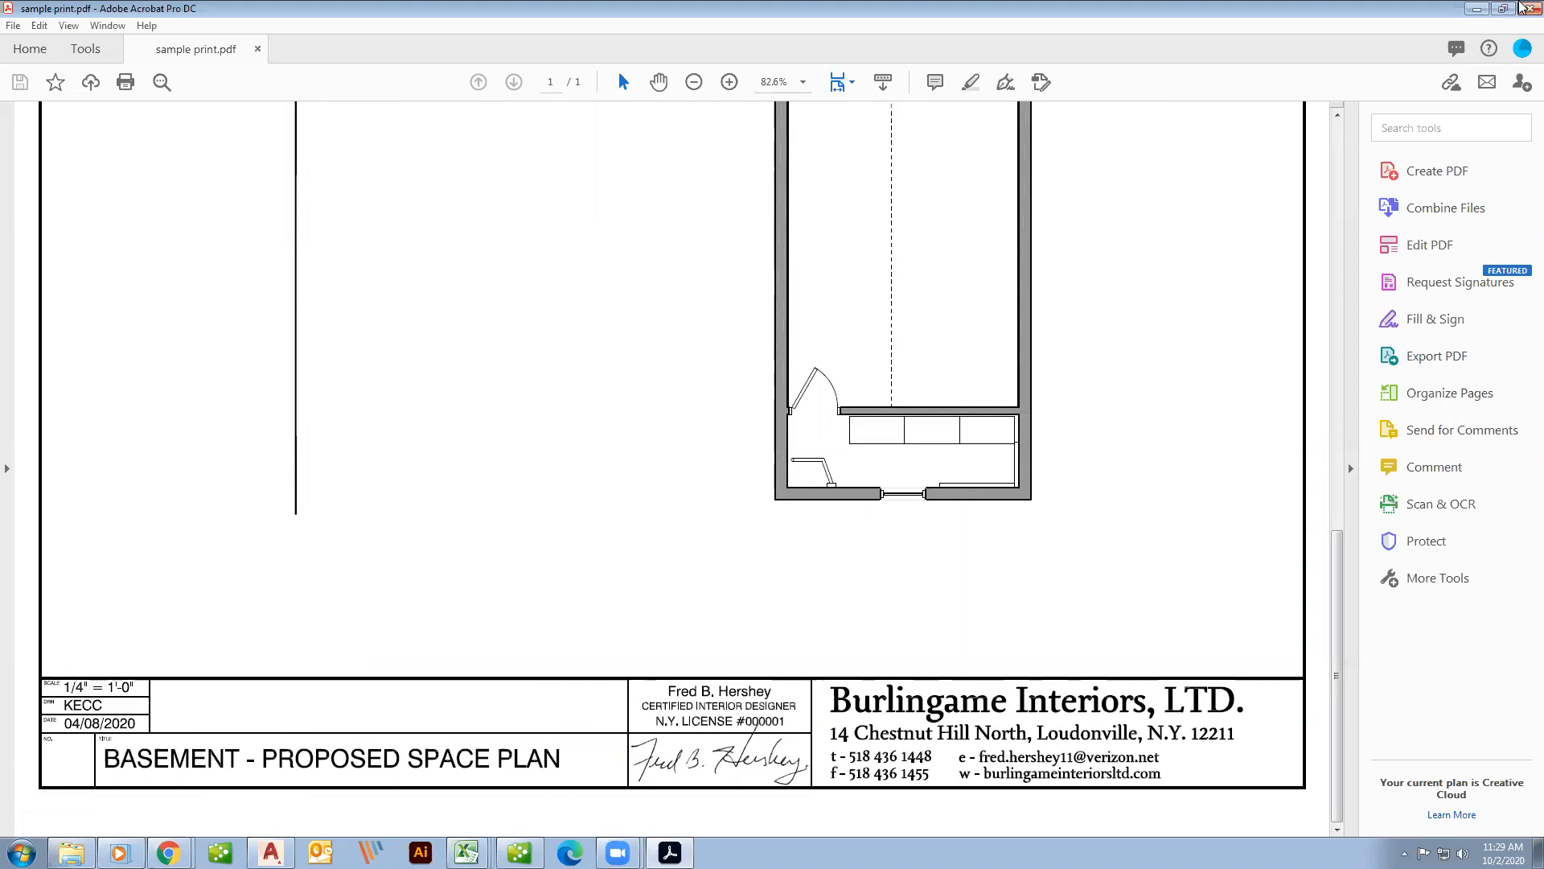
pyautogui.click(1522, 10)
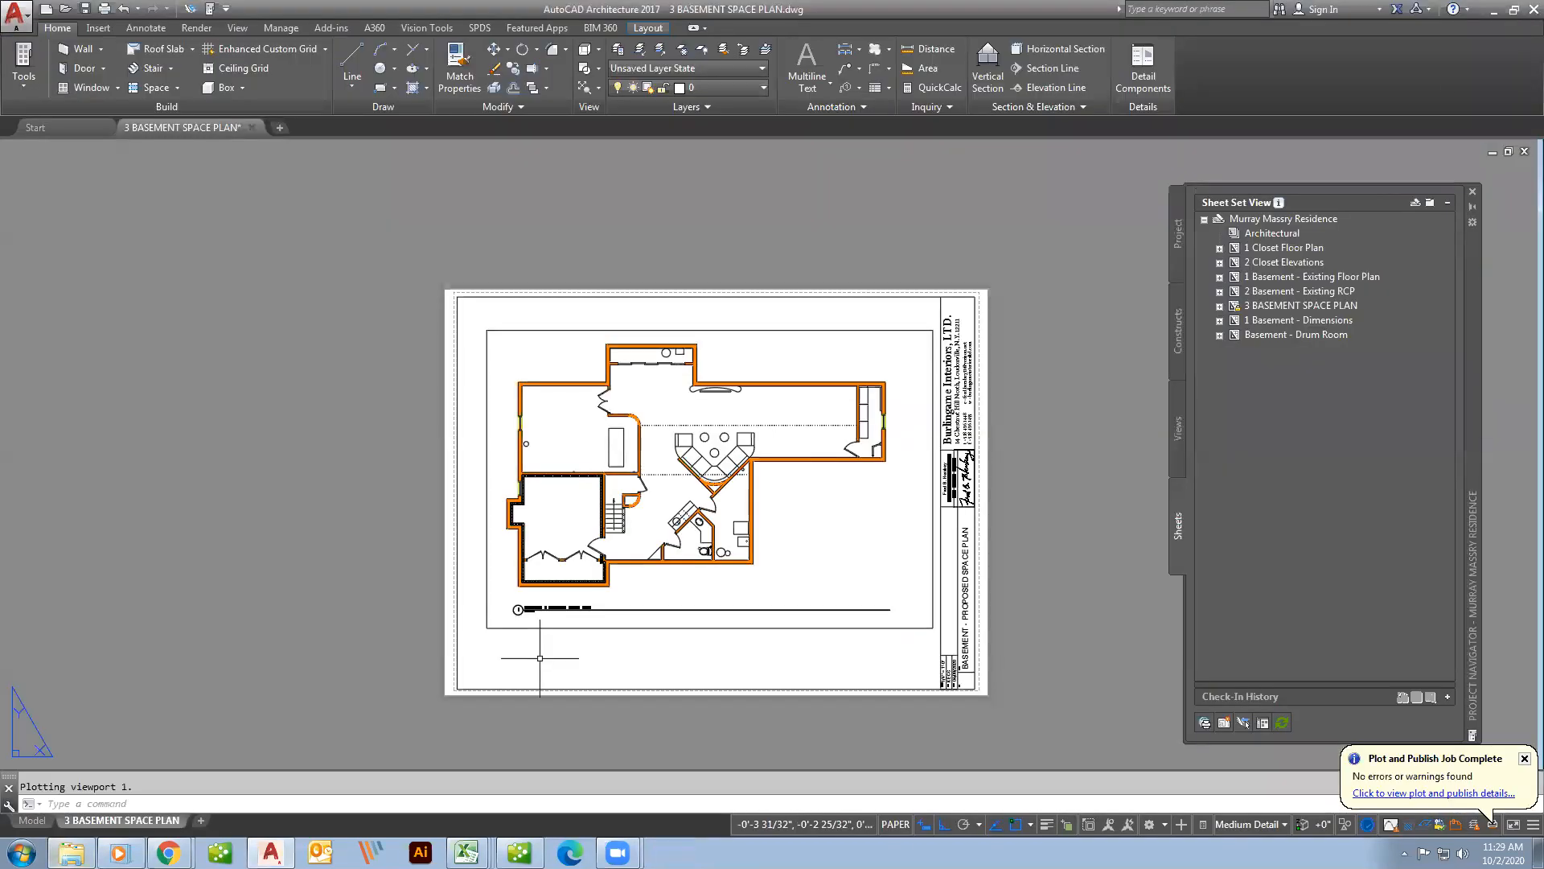
# Open the sample print PDF from its folder in Windows Explorer, look over the plotted plan, and close it.
pyautogui.click(71, 852)
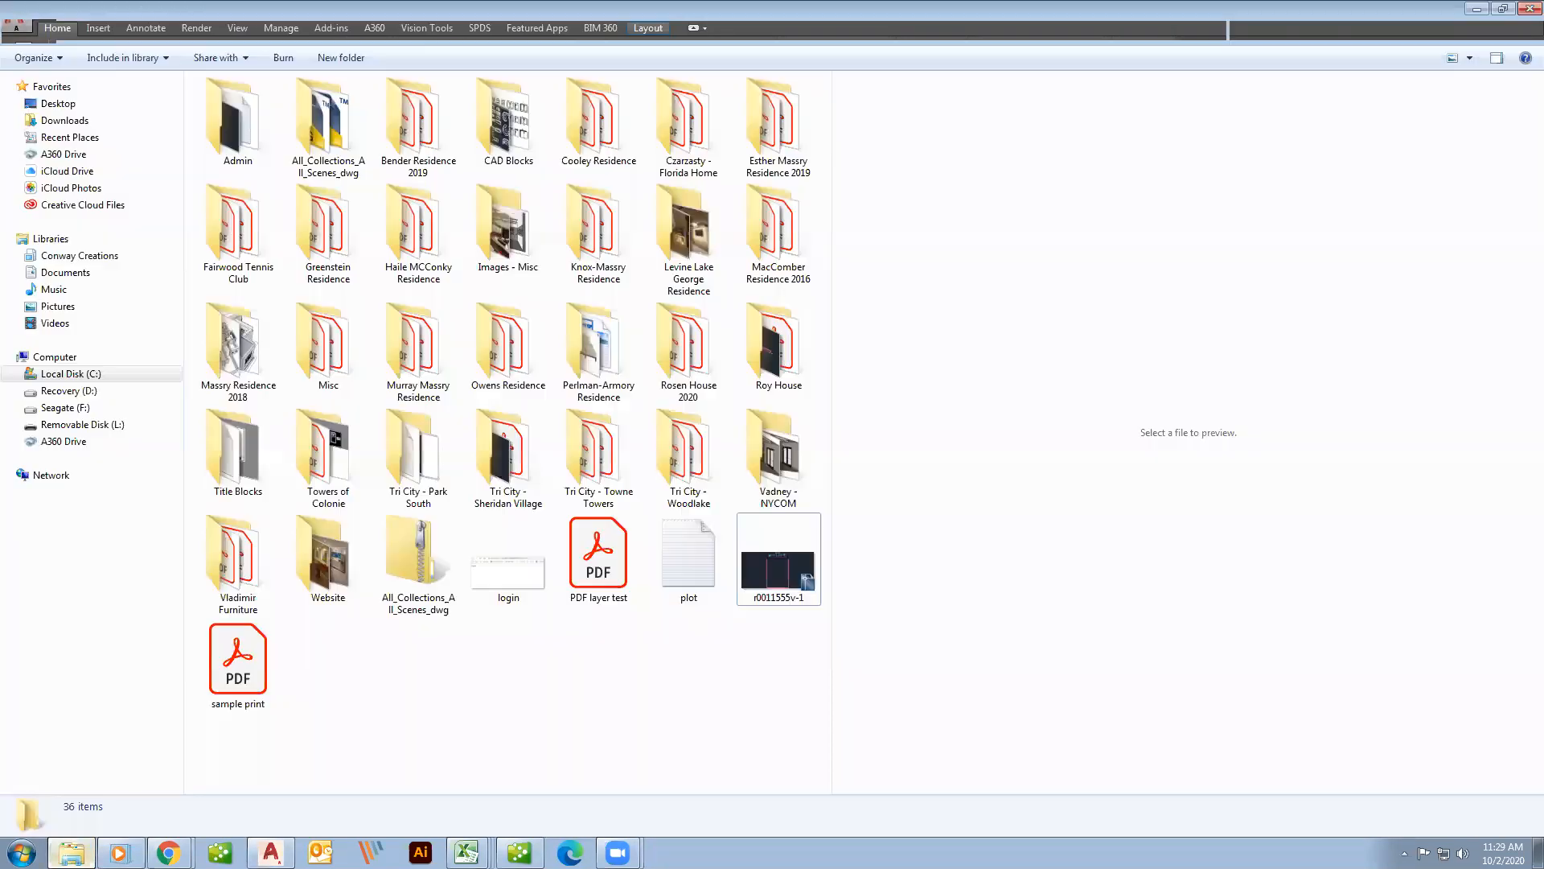
pyautogui.click(243, 678)
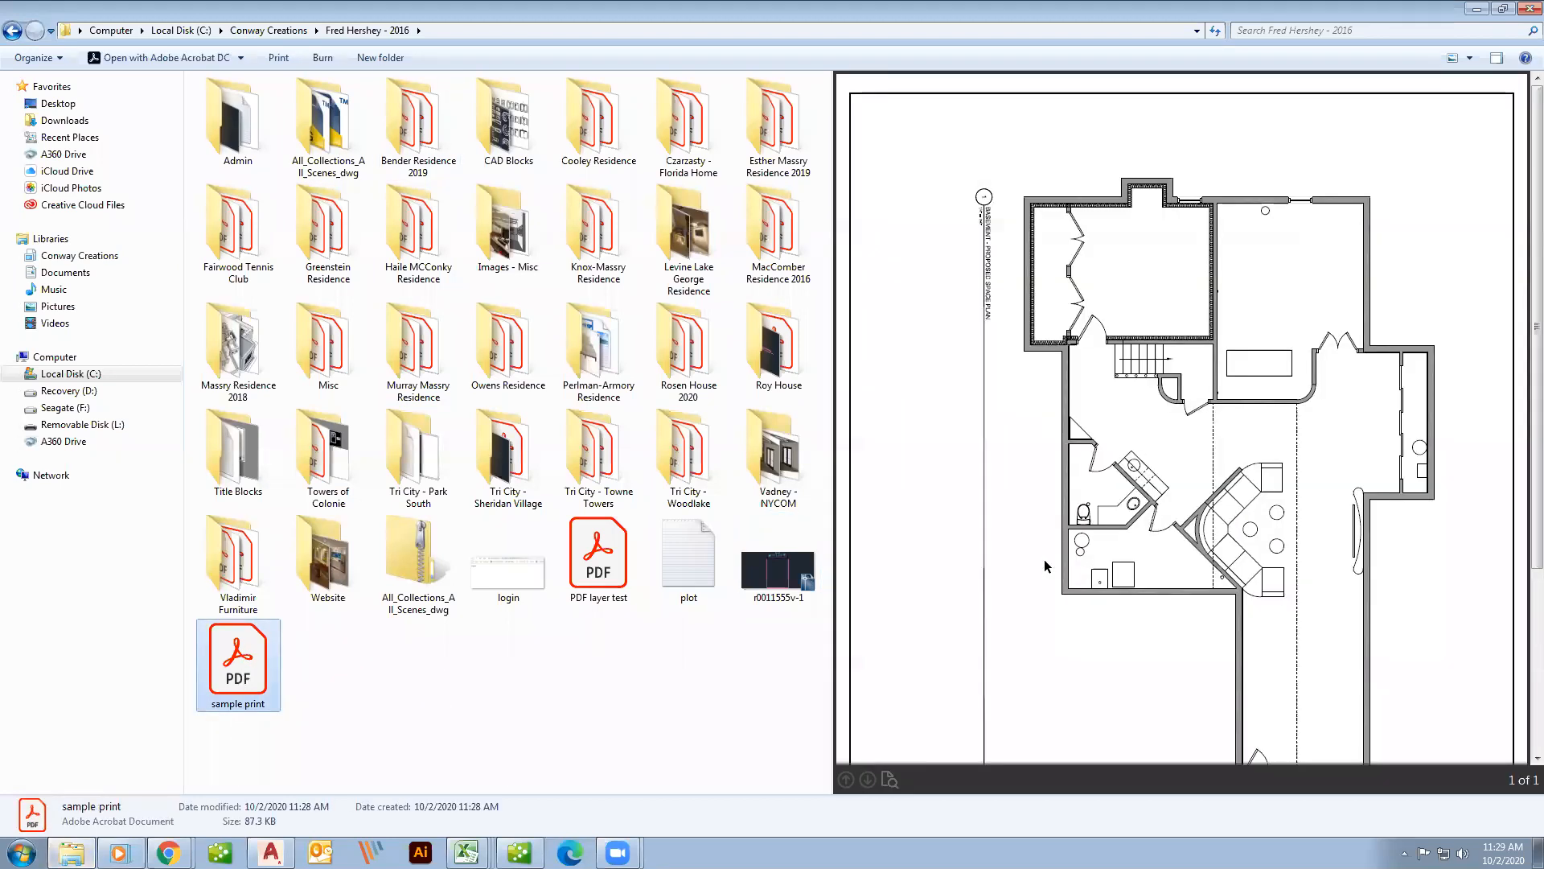
pyautogui.doubleClick(247, 668)
pyautogui.scroll(-10, 468, 621)
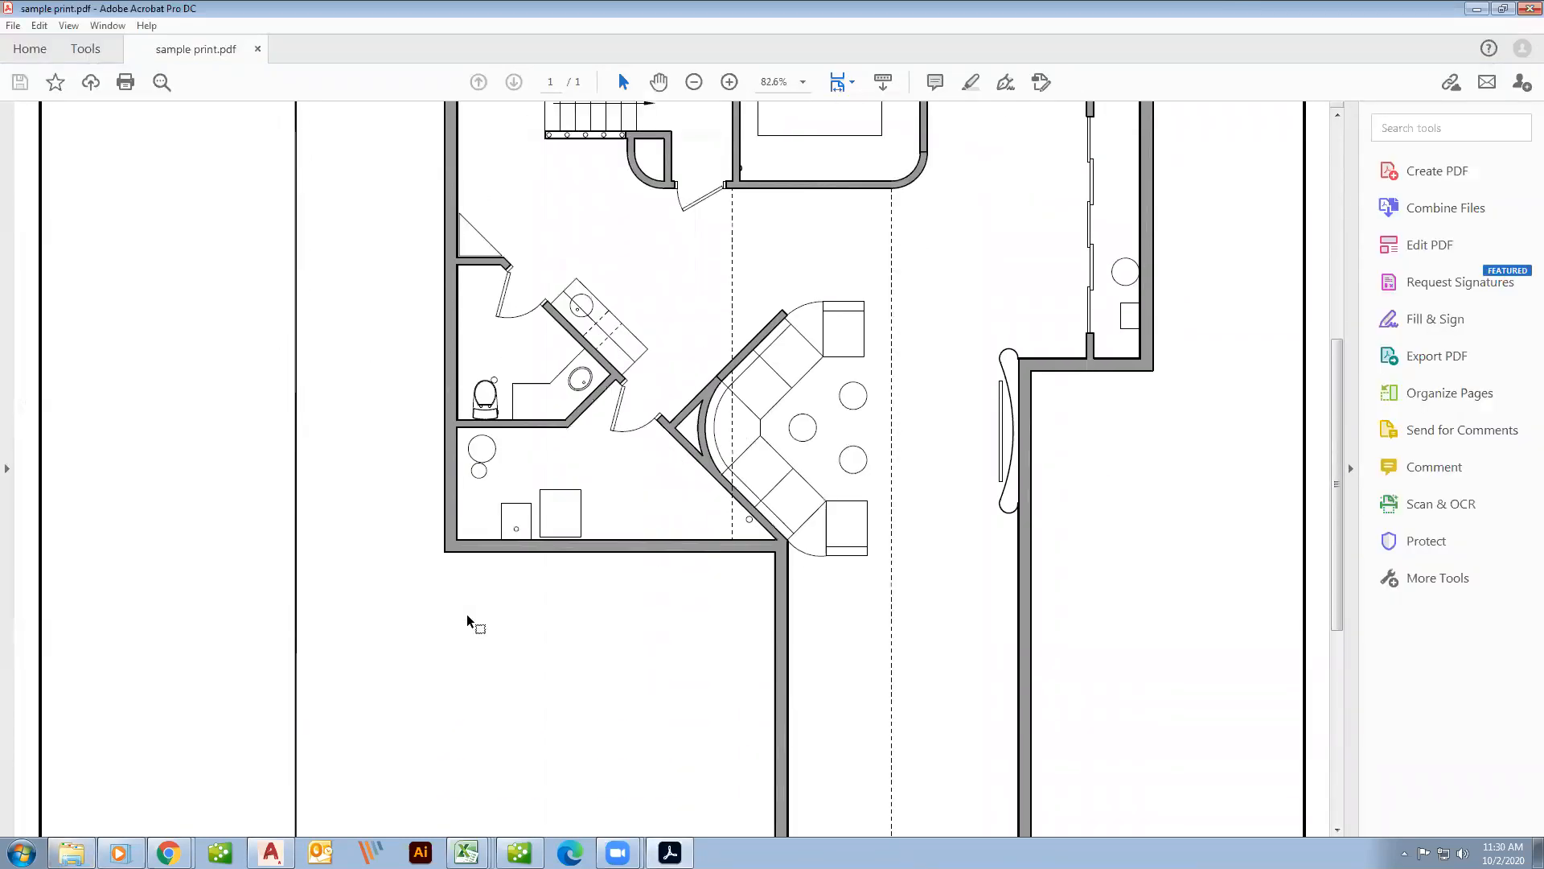
pyautogui.scroll(-4, 469, 621)
pyautogui.scroll(6, 468, 621)
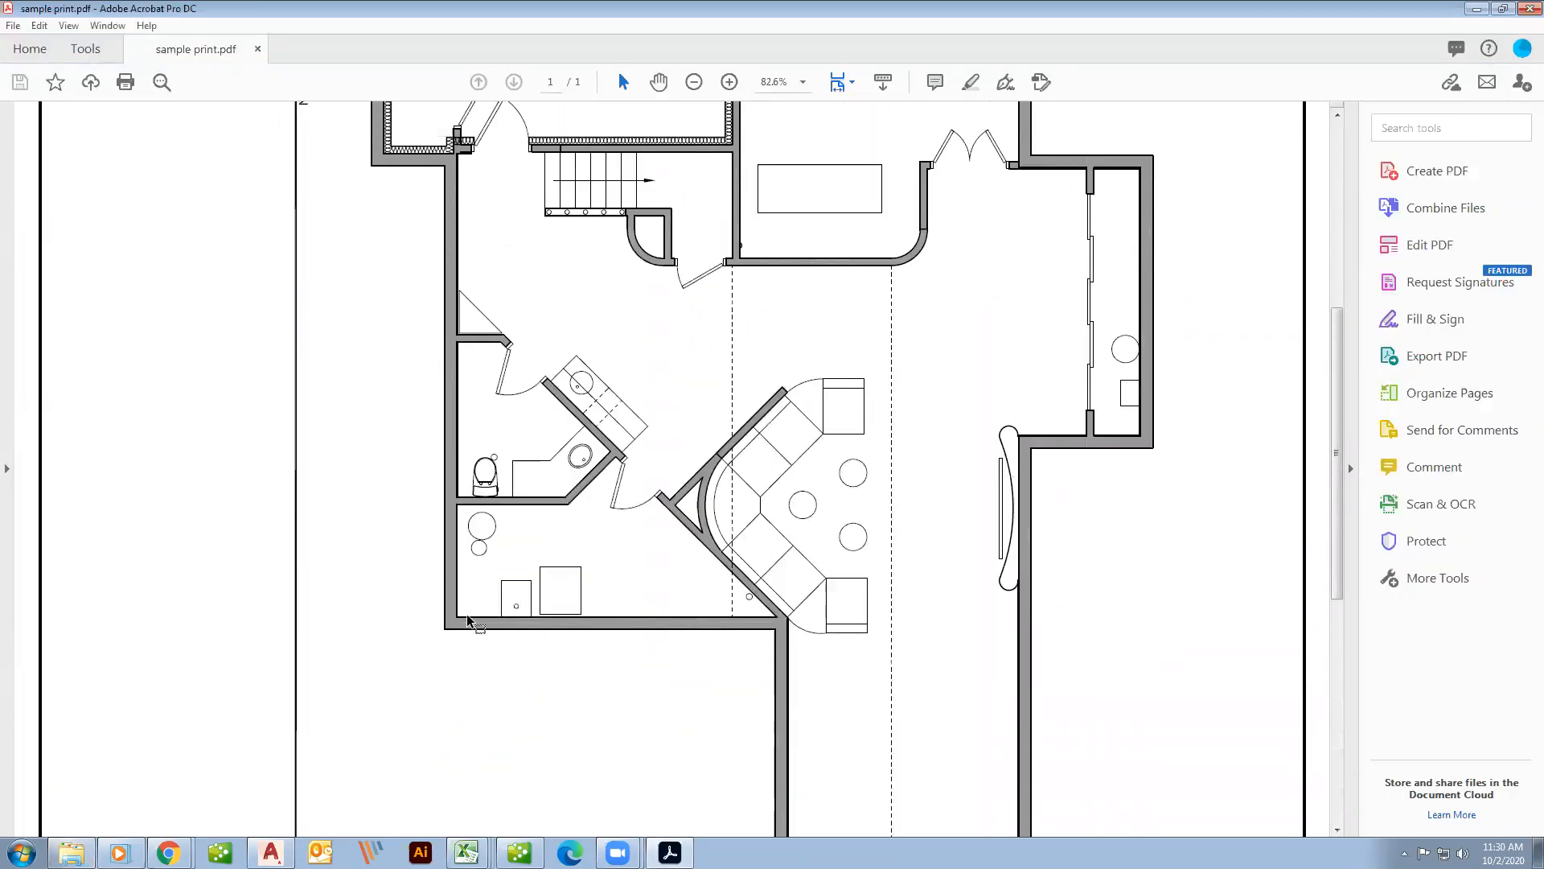
pyautogui.scroll(9, 471, 621)
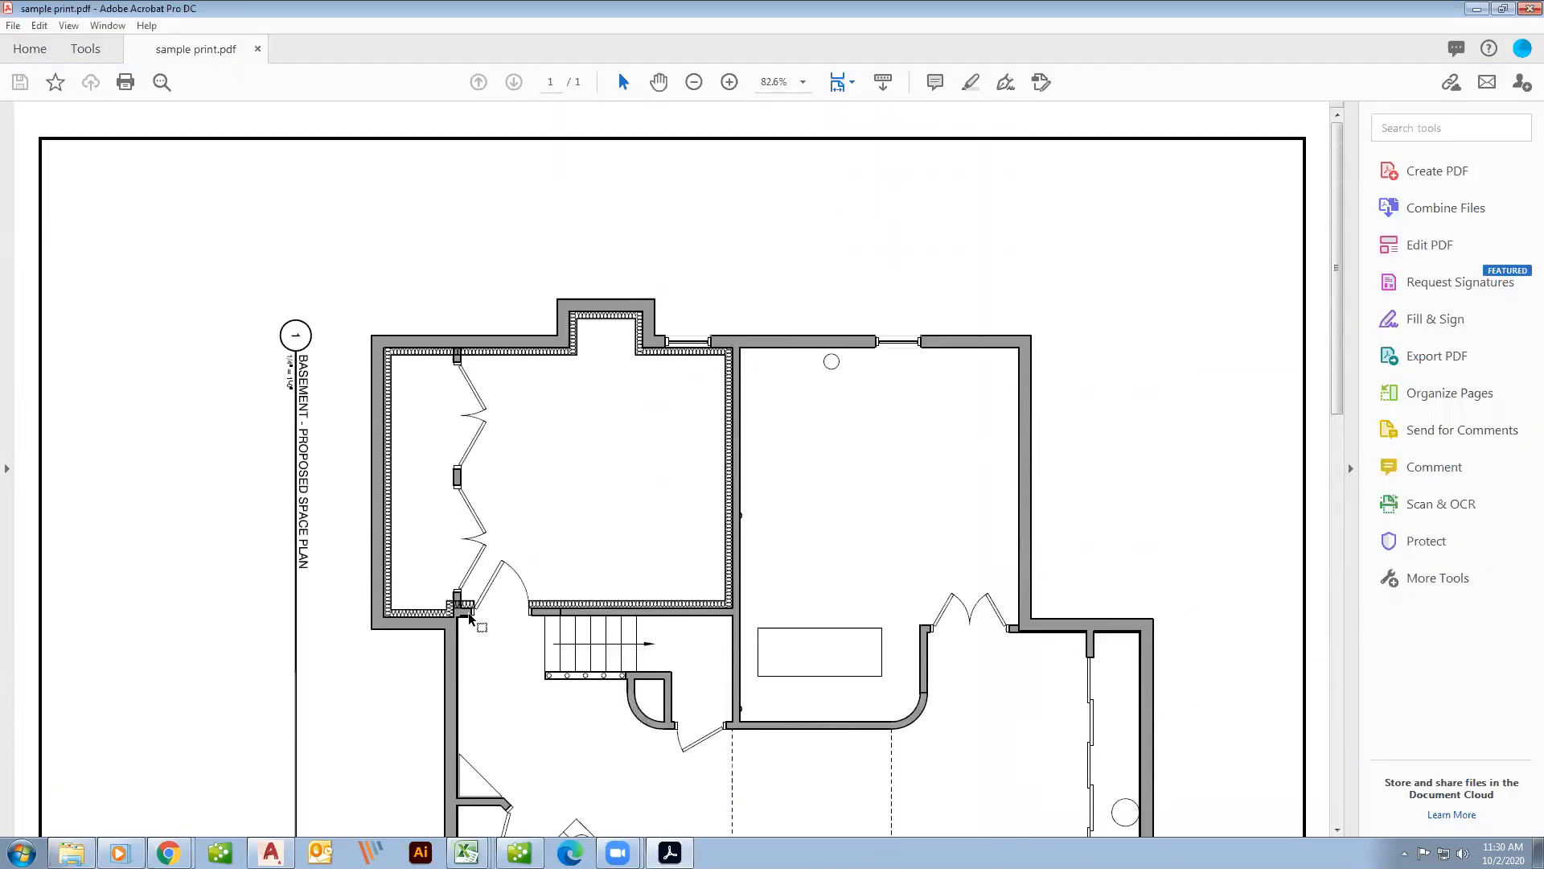
pyautogui.click(1522, 9)
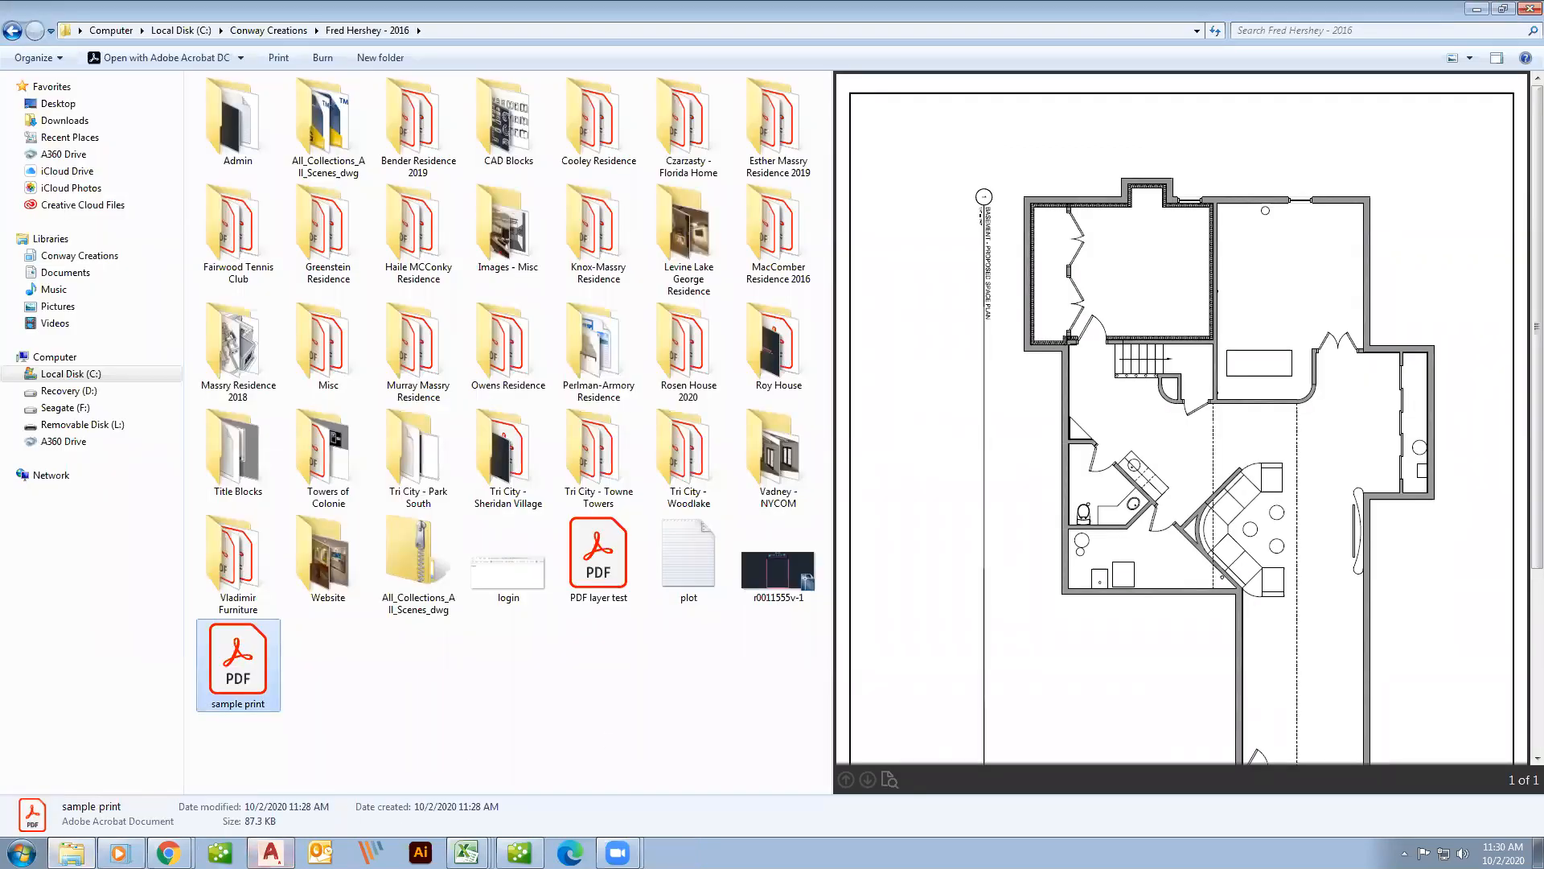
# Switch to AutoCAD Architecture, load the previous plot's settings into a new plot of the basement space plan sheet, and preview it.
pyautogui.click(270, 853)
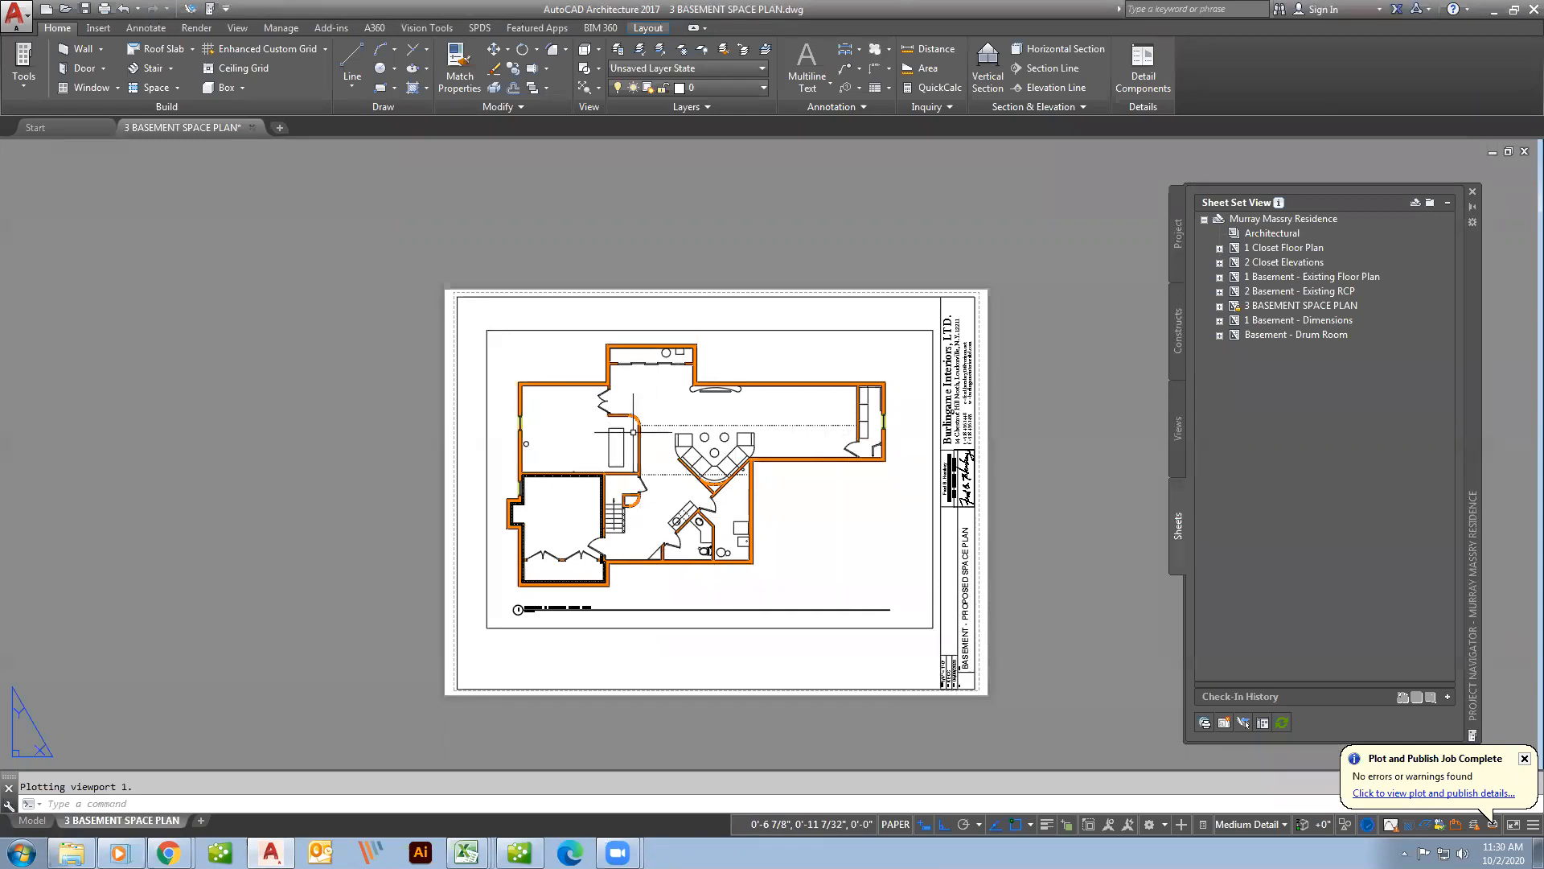
pyautogui.write('p')
pyautogui.hotkey('ctrl', 'p')
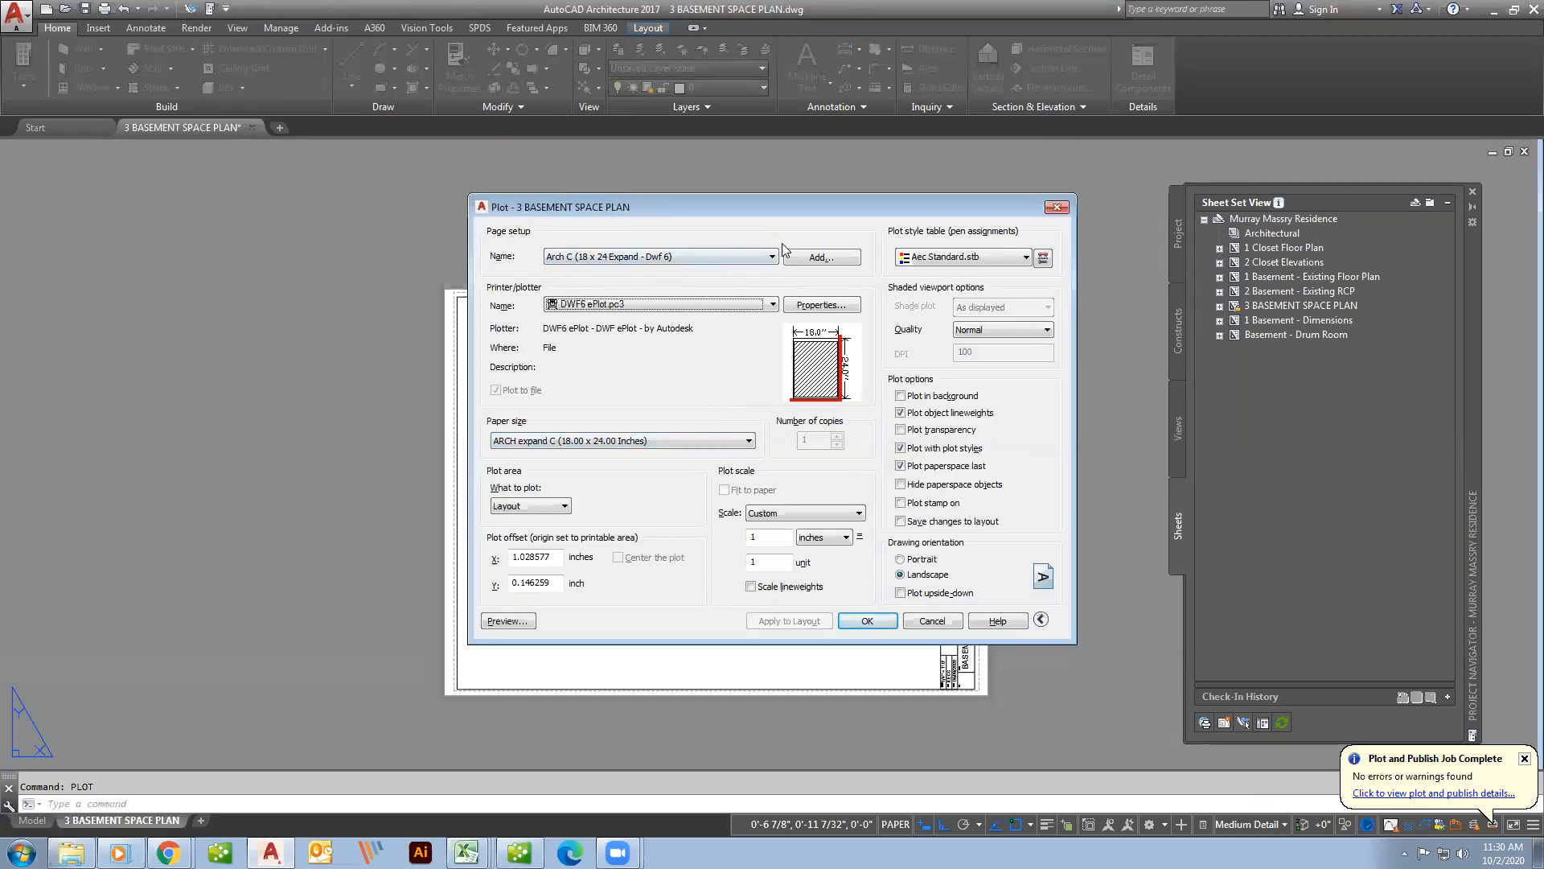
pyautogui.click(760, 258)
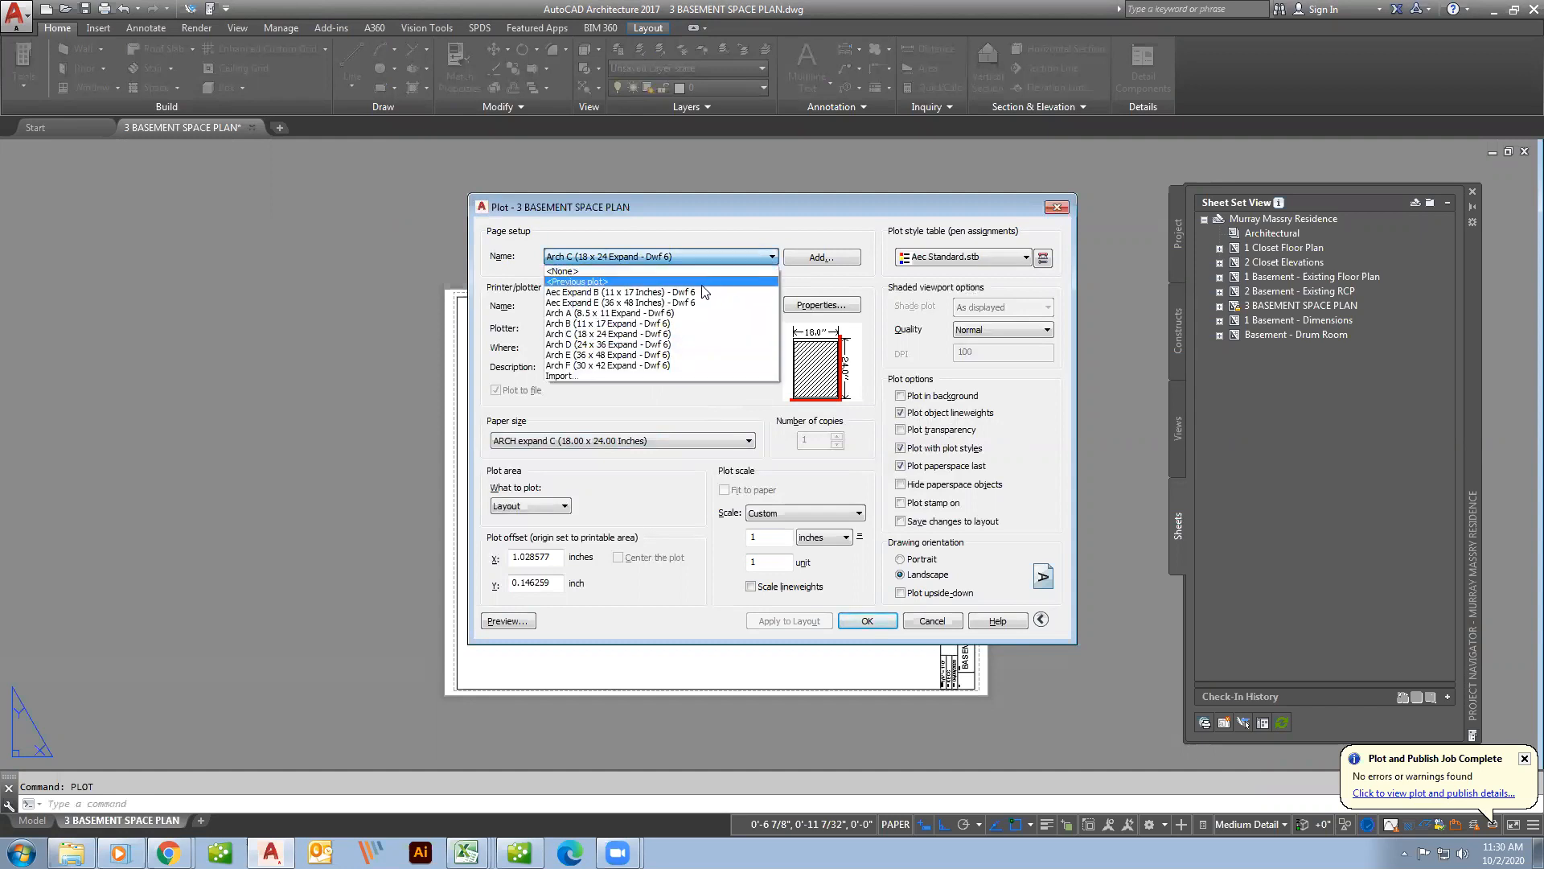
pyautogui.click(595, 282)
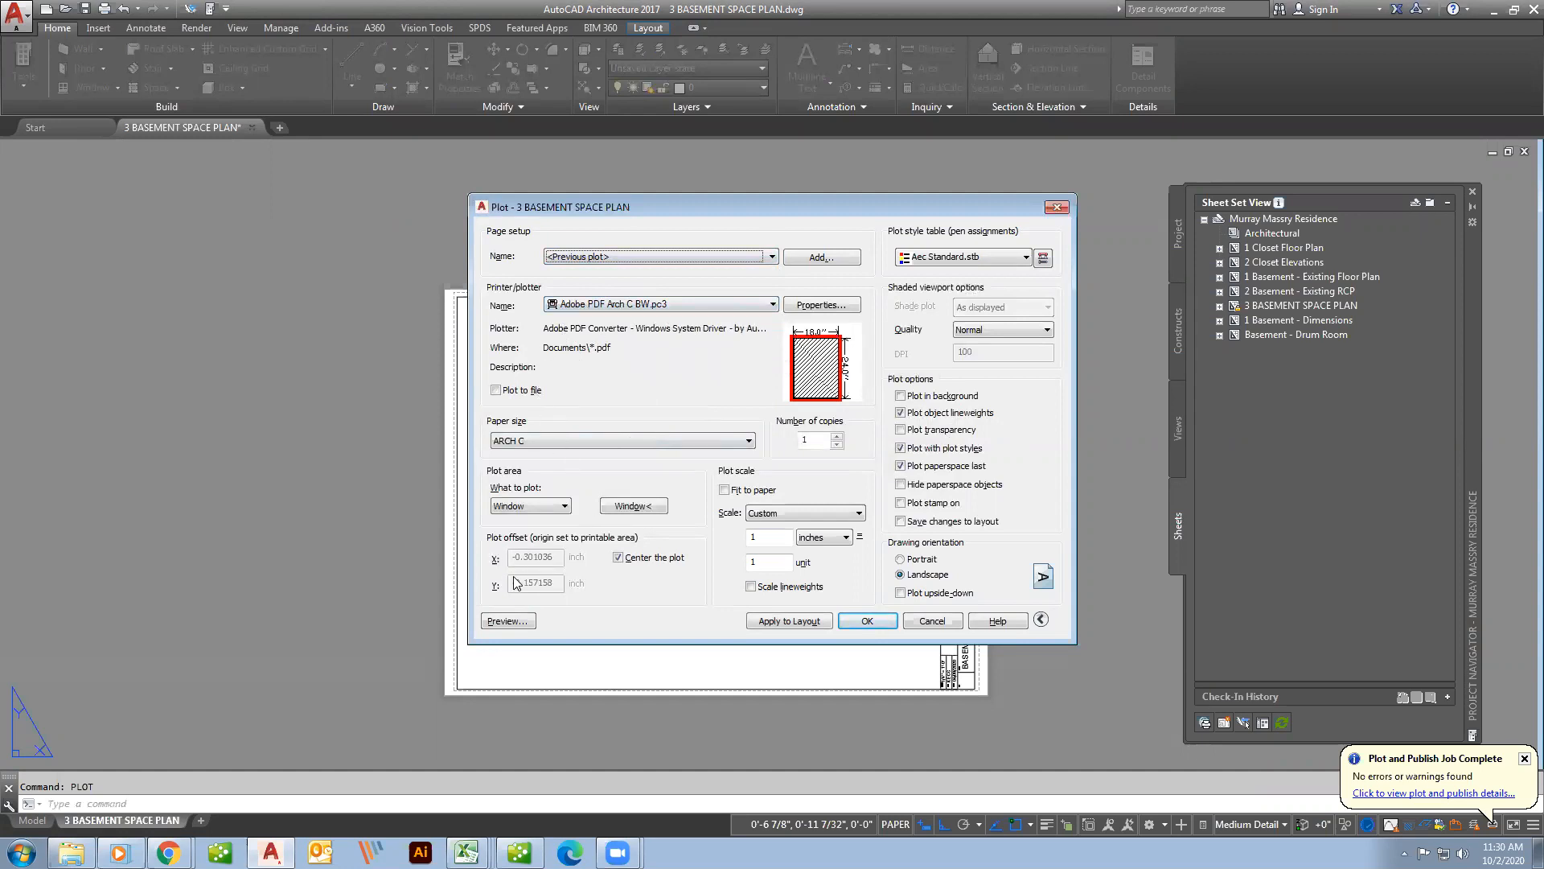
pyautogui.click(519, 627)
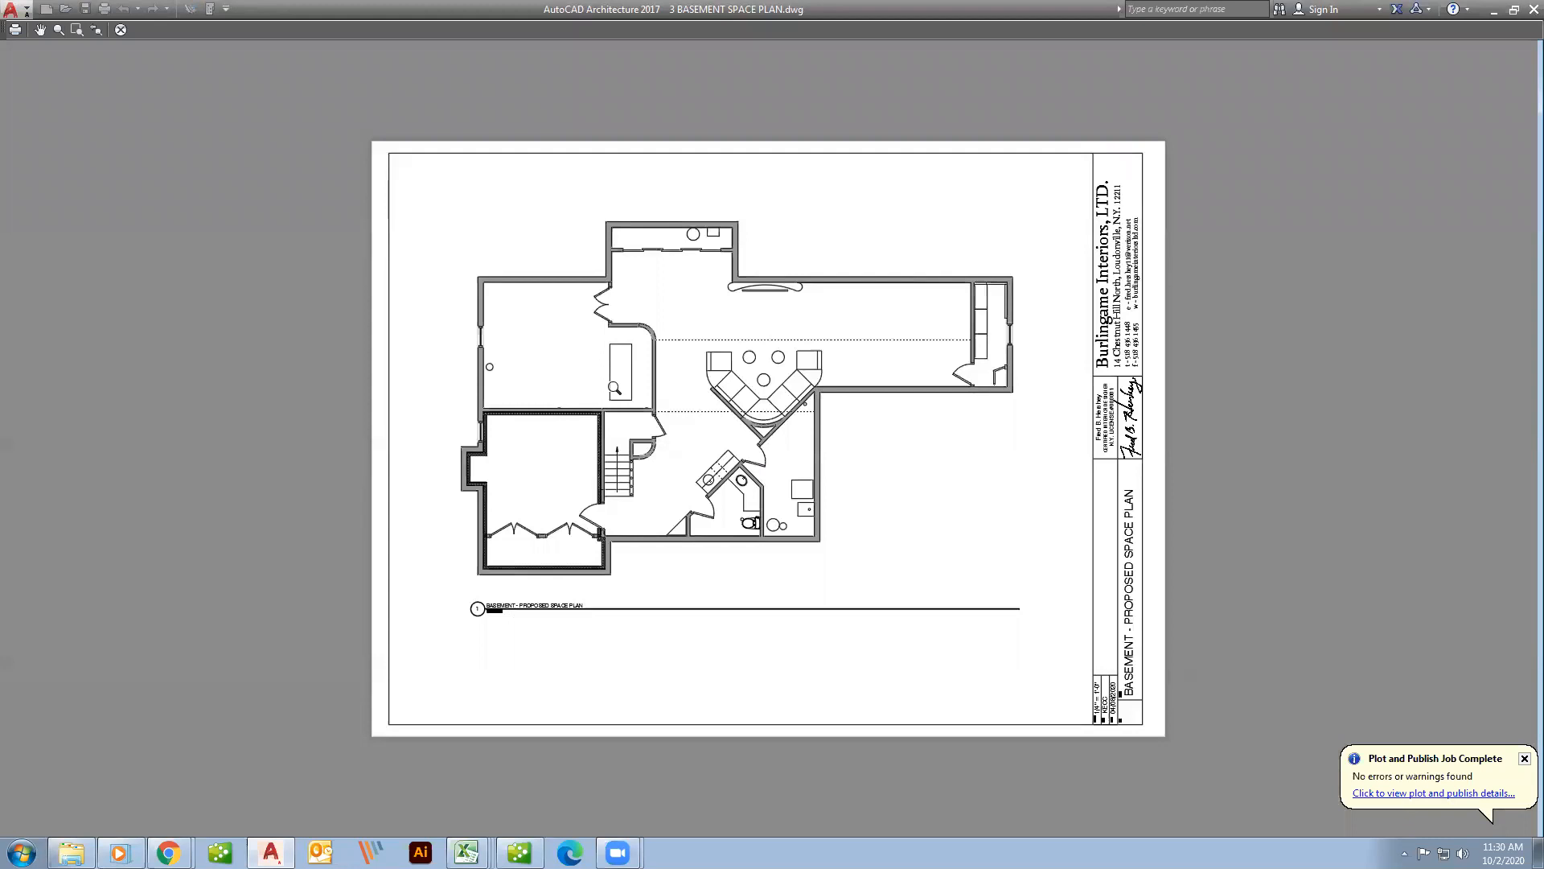
pyautogui.press('Escape')
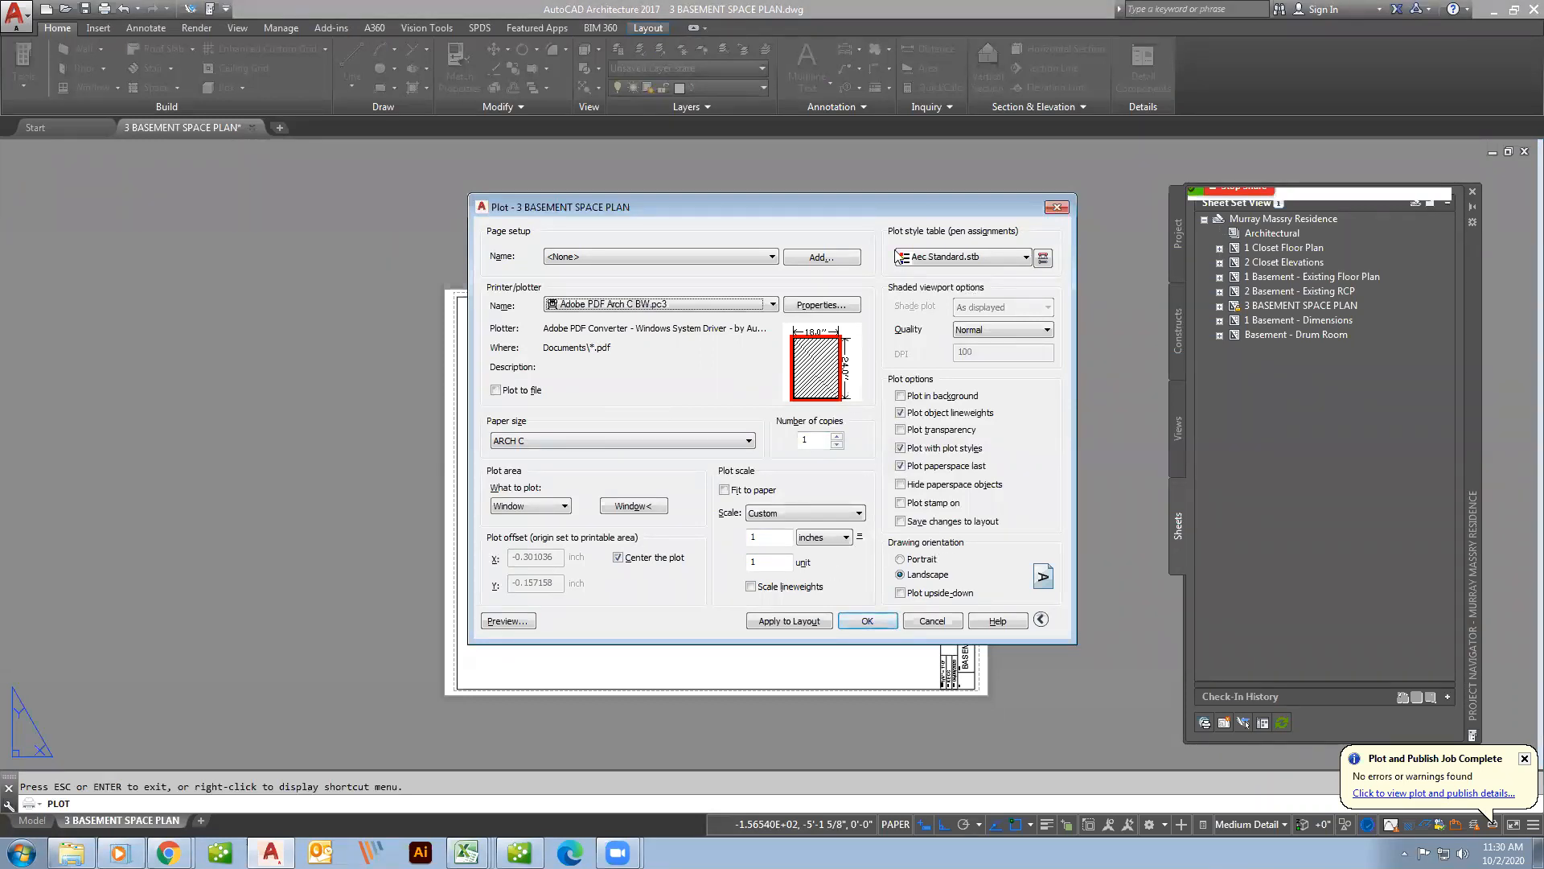
pyautogui.moveTo(895, 206); pyautogui.dragTo(773, 228)
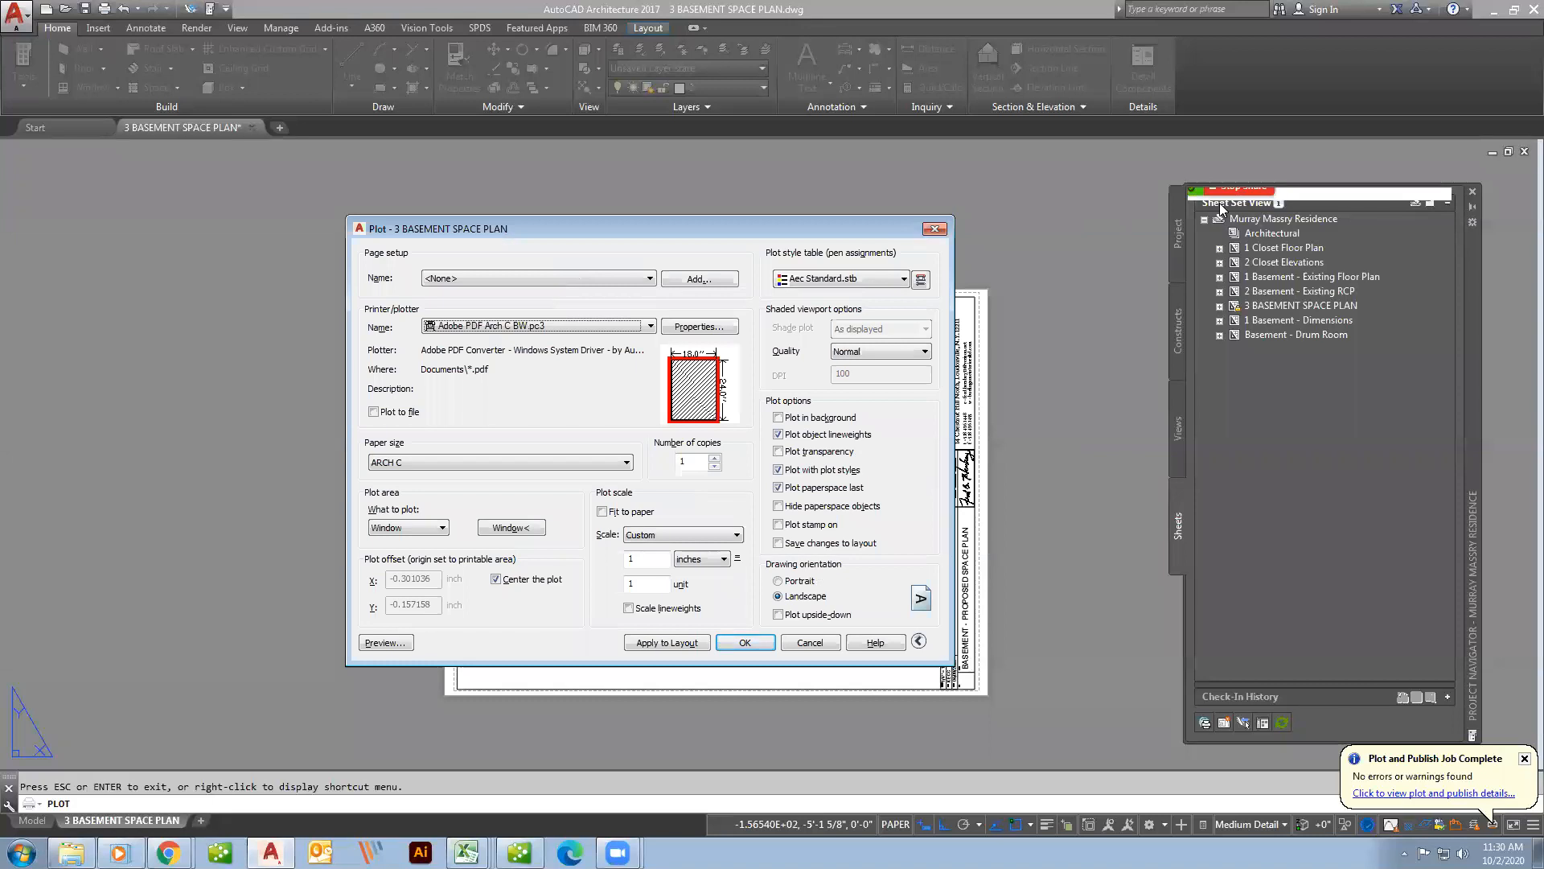